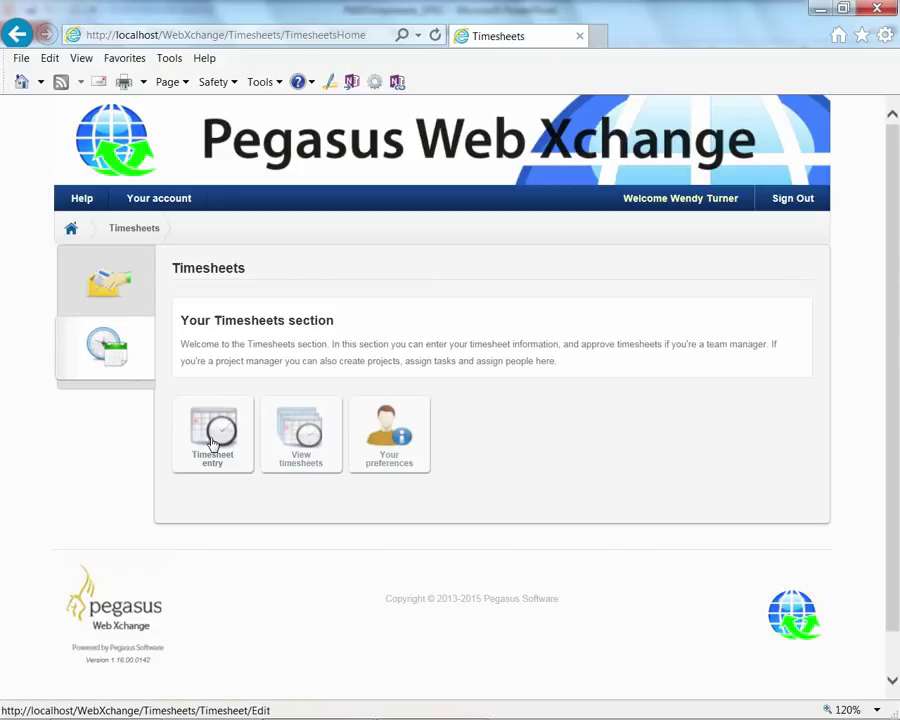
# Start a timesheet entry and add the A01_Head Office - Training - Point of Sale activity with 7.50 hours each on Mon 25/05 and Tue 26/05
pyautogui.click(212, 440)
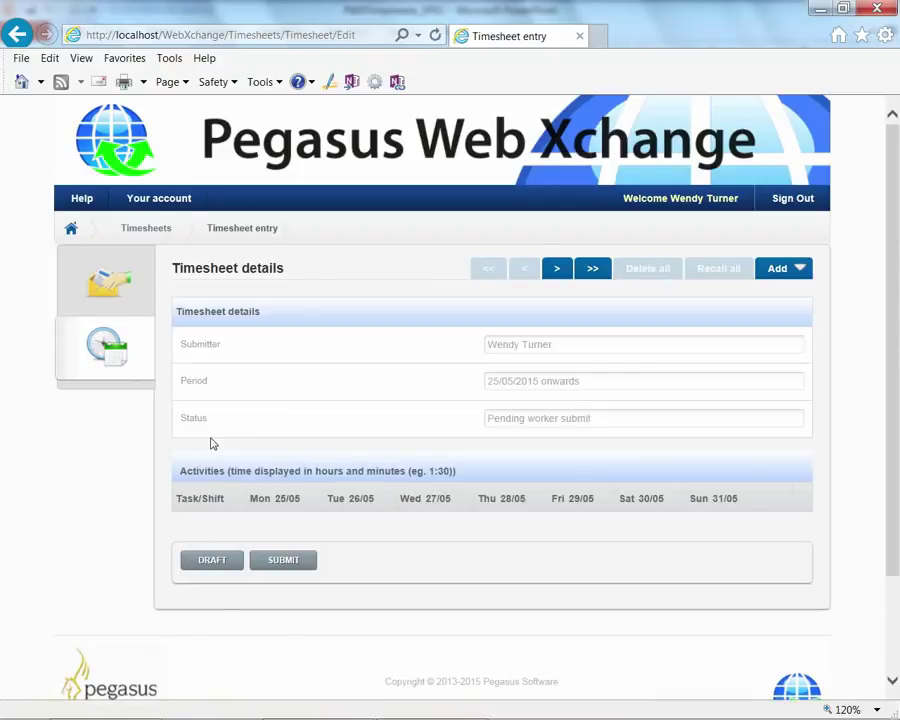
pyautogui.click(777, 270)
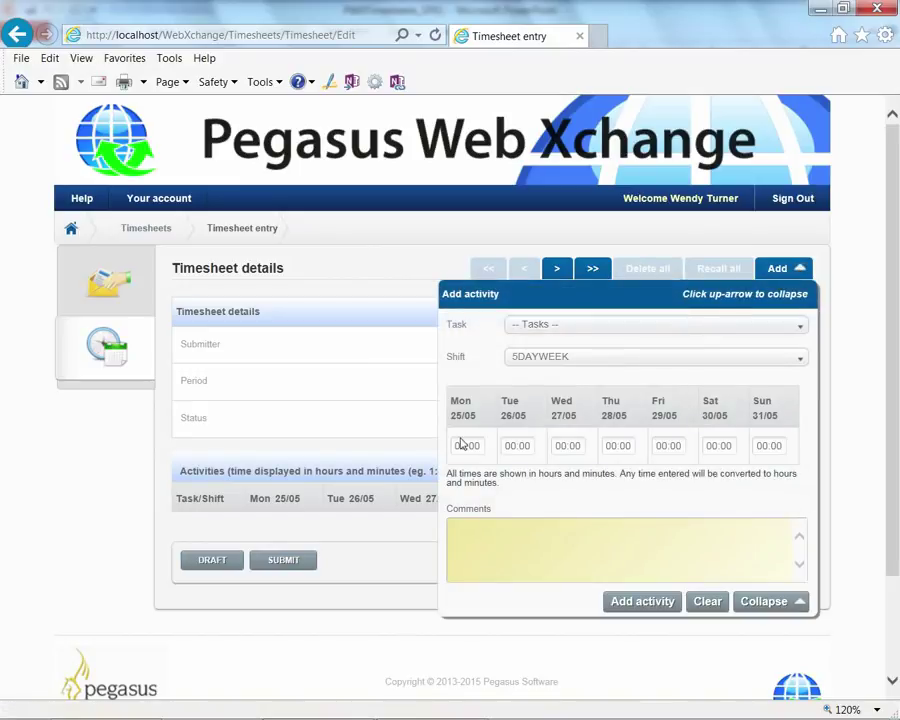
pyautogui.click(802, 333)
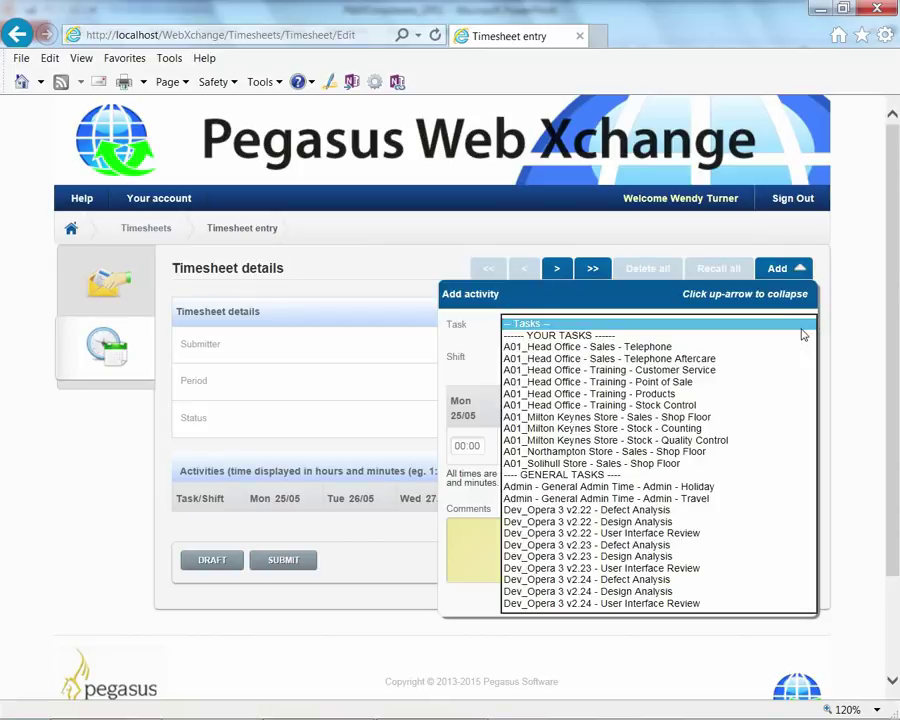
pyautogui.click(741, 383)
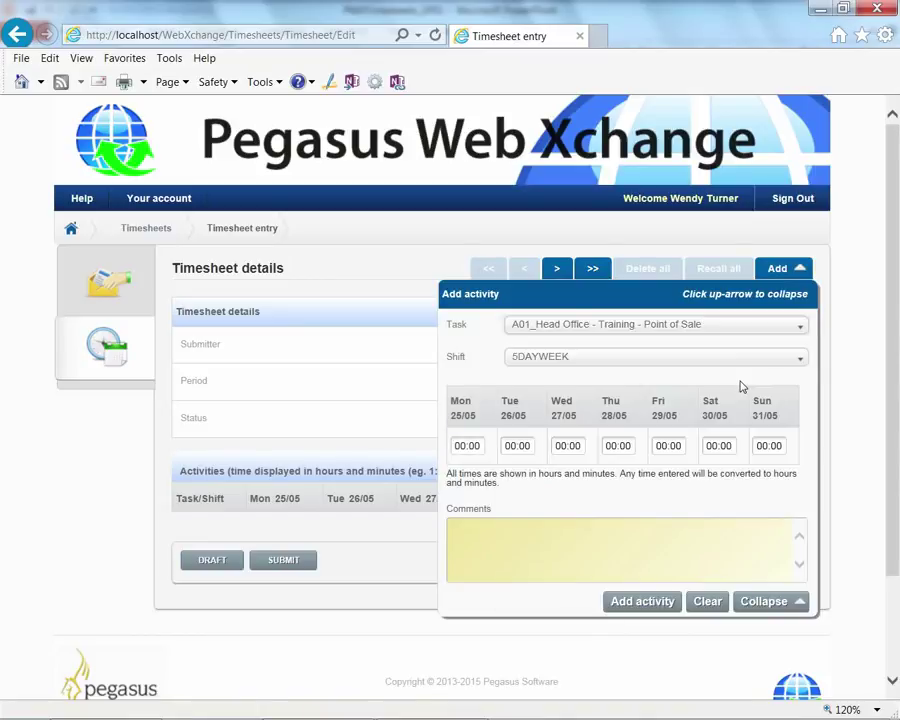
pyautogui.click(483, 446)
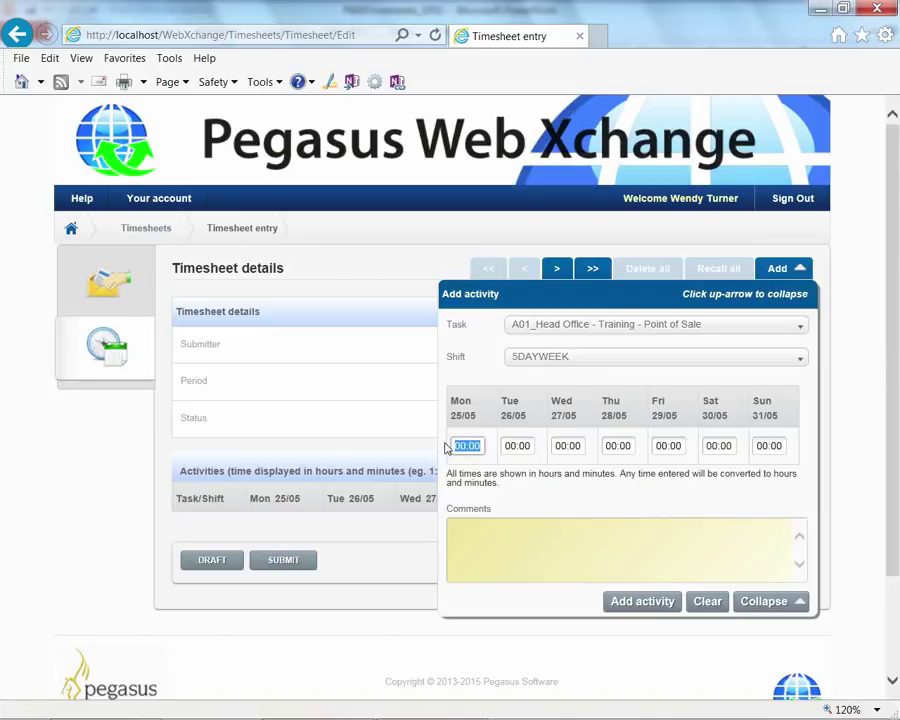
pyautogui.write('7.50')
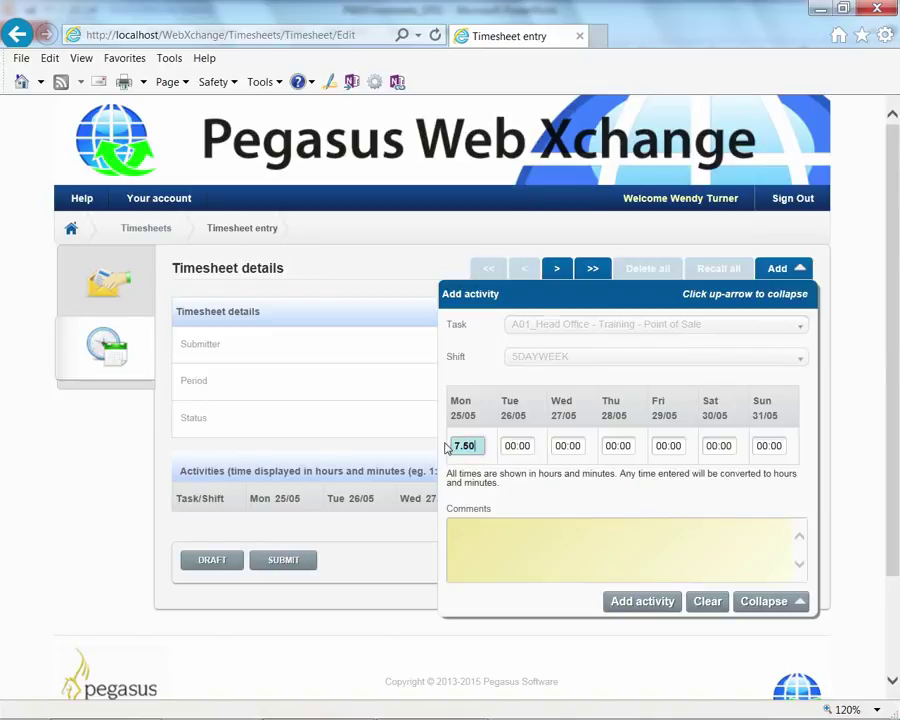
pyautogui.press('Tab')
pyautogui.write('7.50')
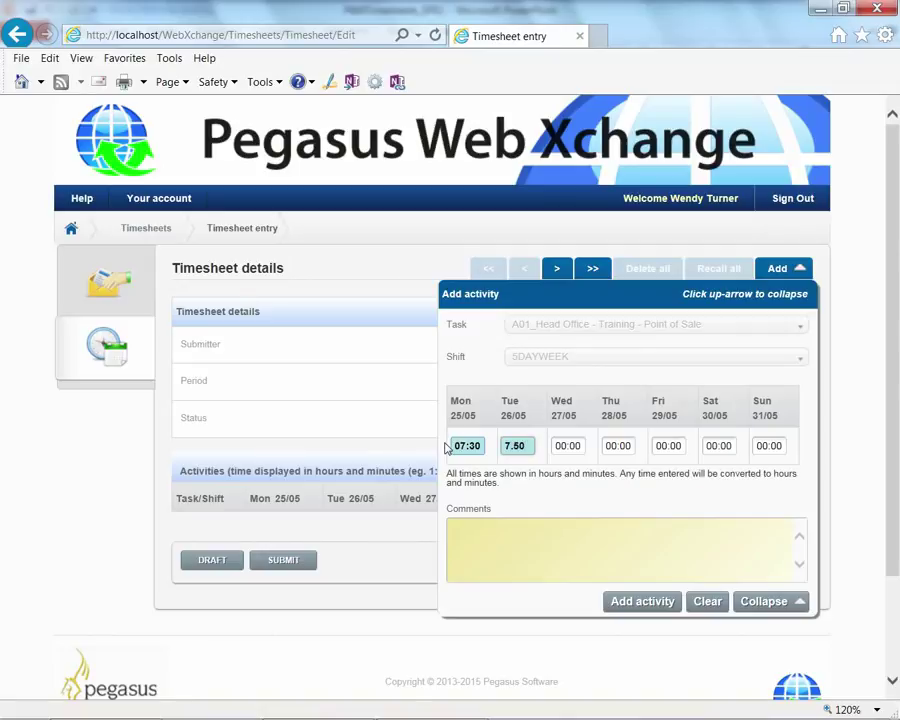
pyautogui.press('Tab')
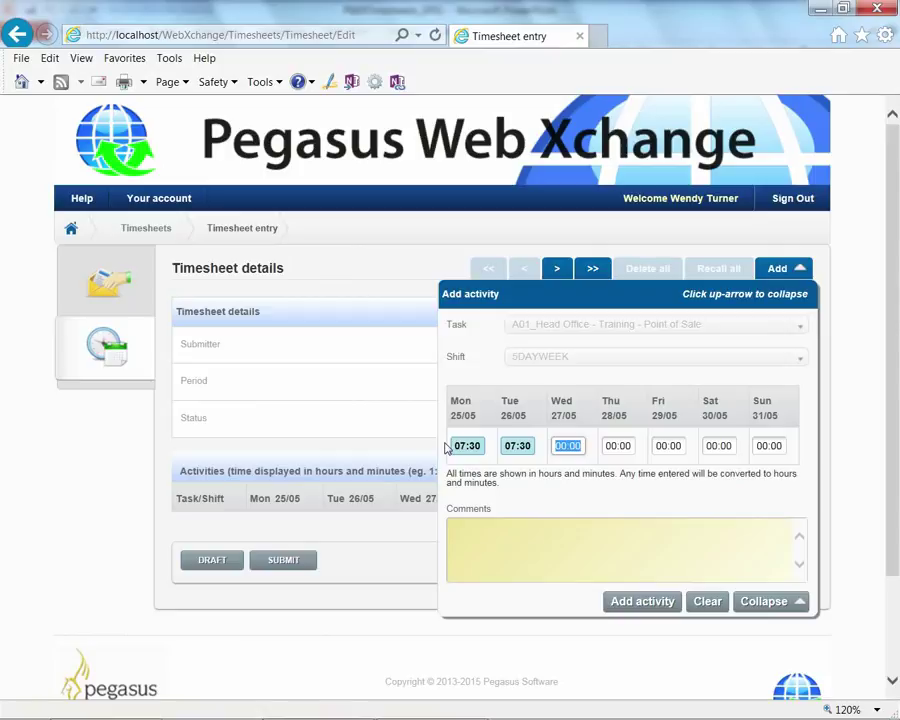
pyautogui.click(653, 604)
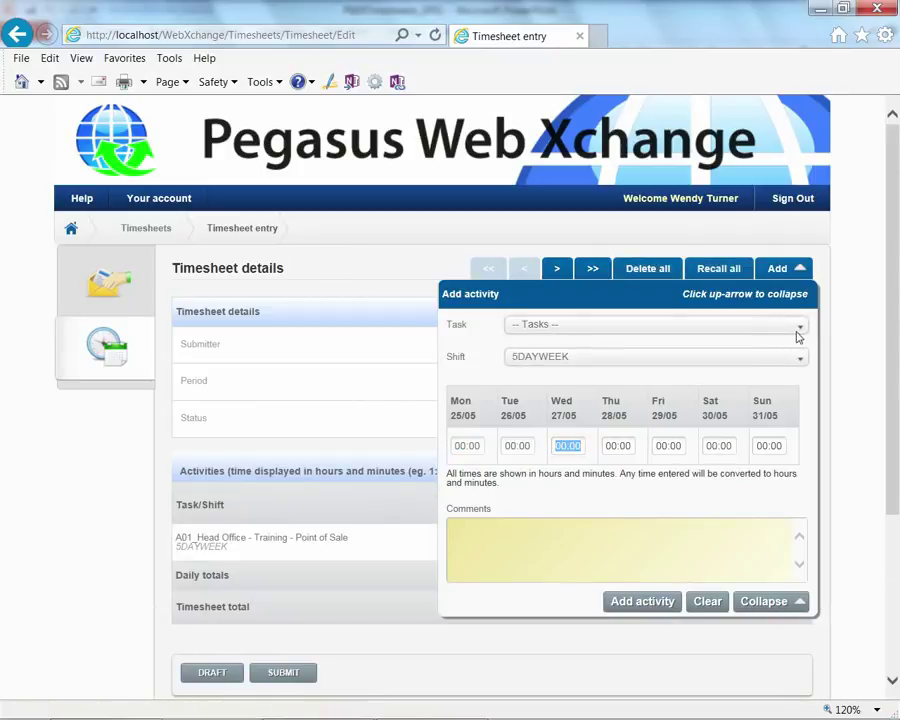
# Add an A01_Northampton Store - Sales - Shop Floor activity with 7.50 hours on Wed 27/05
pyautogui.click(799, 330)
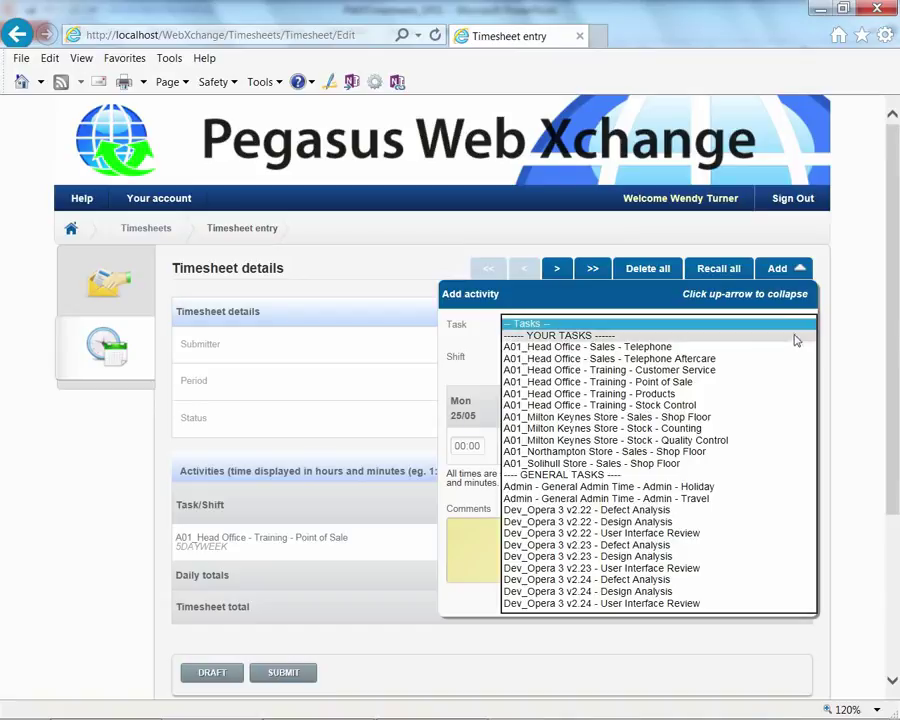
pyautogui.click(742, 452)
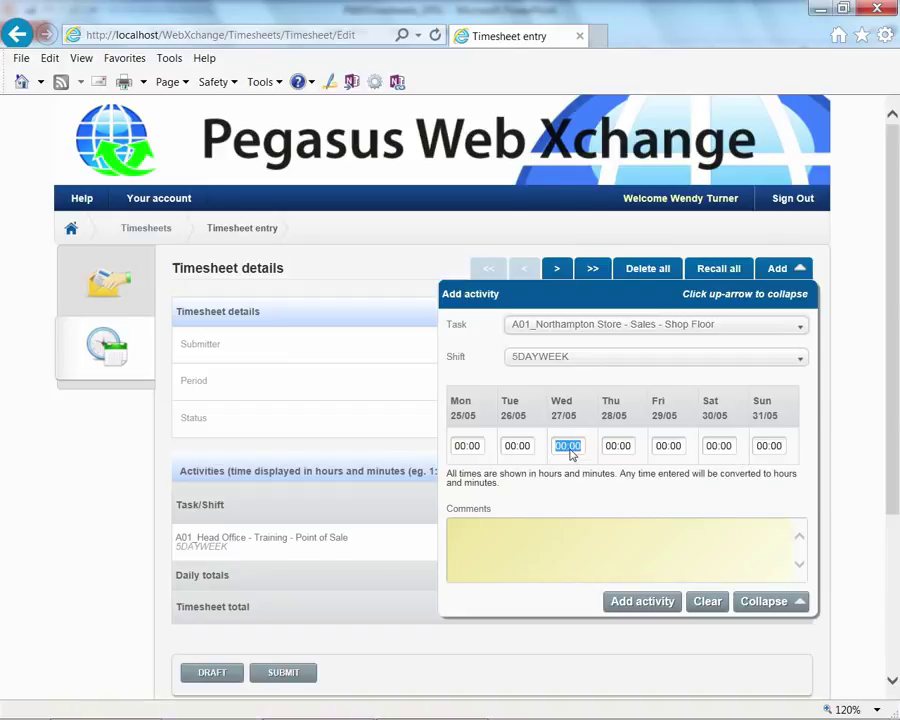
pyautogui.write('7.50')
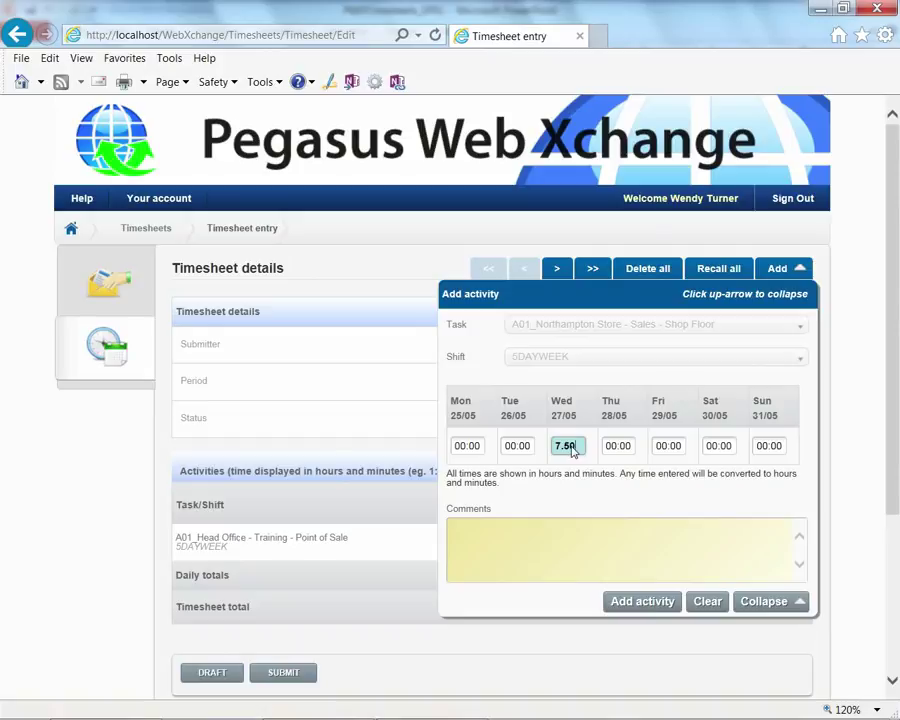
pyautogui.press('Tab')
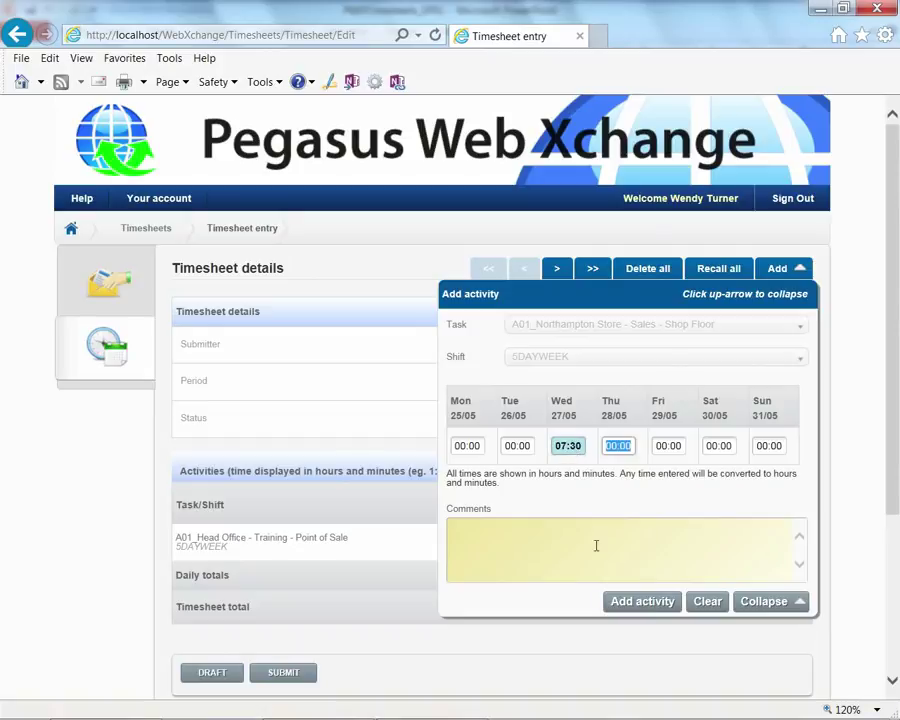
pyautogui.click(621, 602)
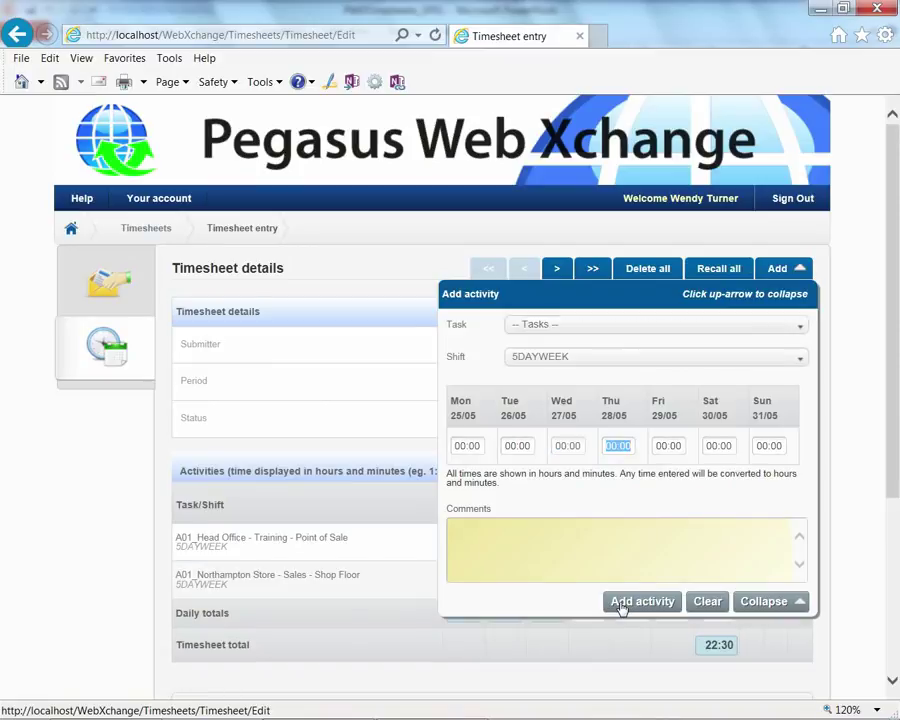
# Add an A01_Milton Keynes Store - Stock - Counting activity with 4.00 hours on Thu 28/05
pyautogui.click(801, 327)
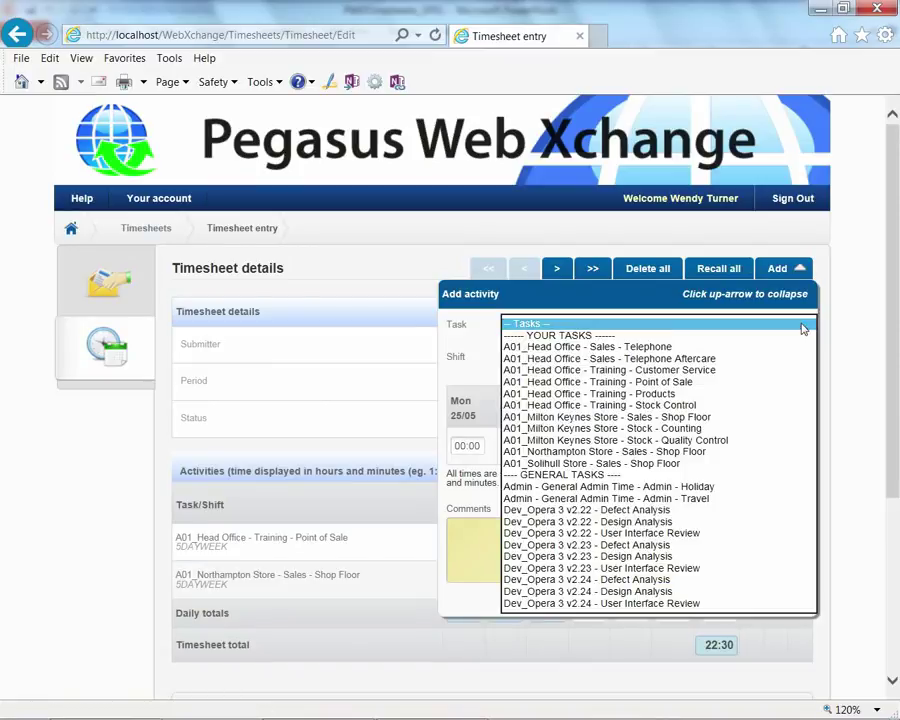
pyautogui.click(725, 430)
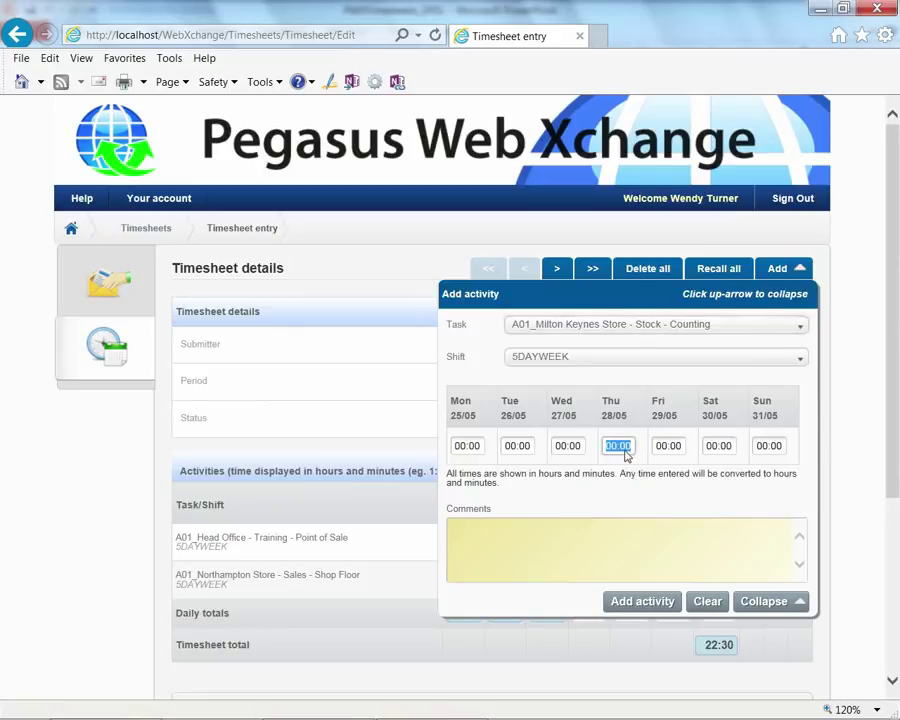
pyautogui.write('4.00')
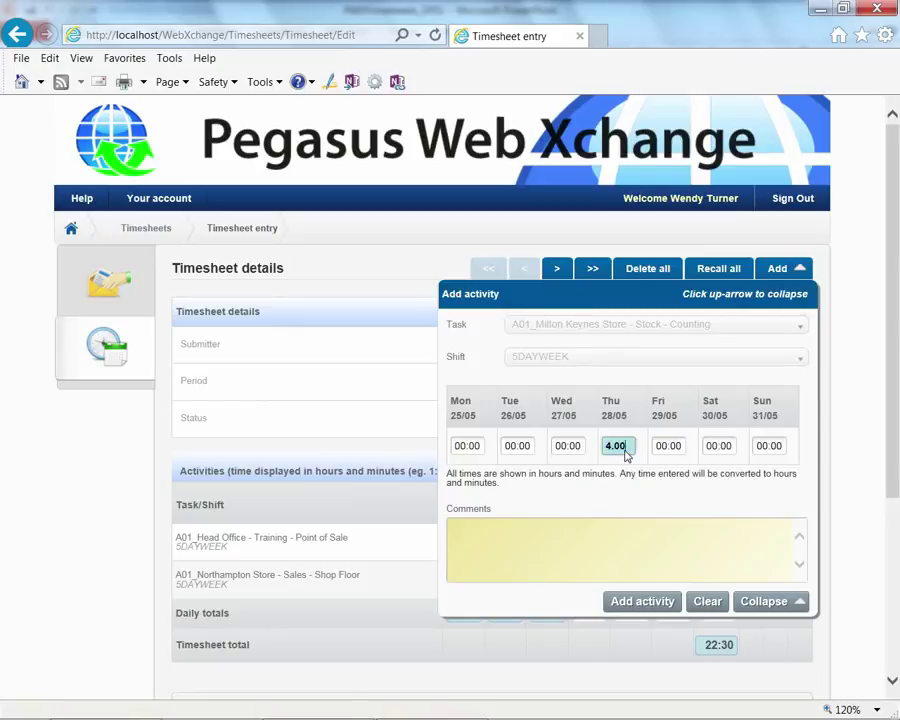
pyautogui.click(643, 604)
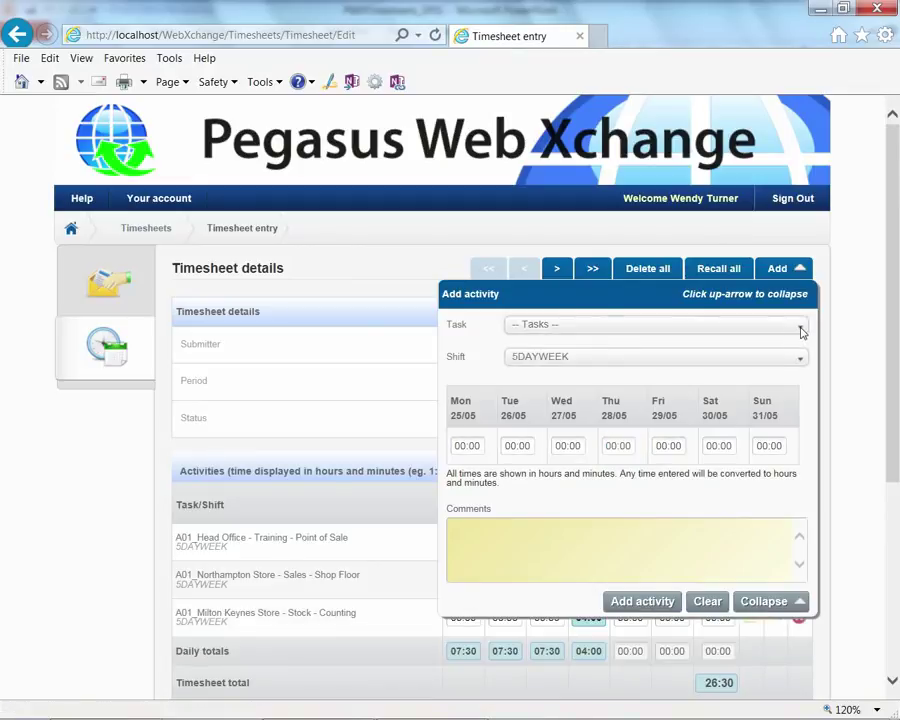
# Add an A01_Milton Keynes Store - Stock - Quality Control activity with 3.50 hours on Thu 28/05
pyautogui.click(800, 328)
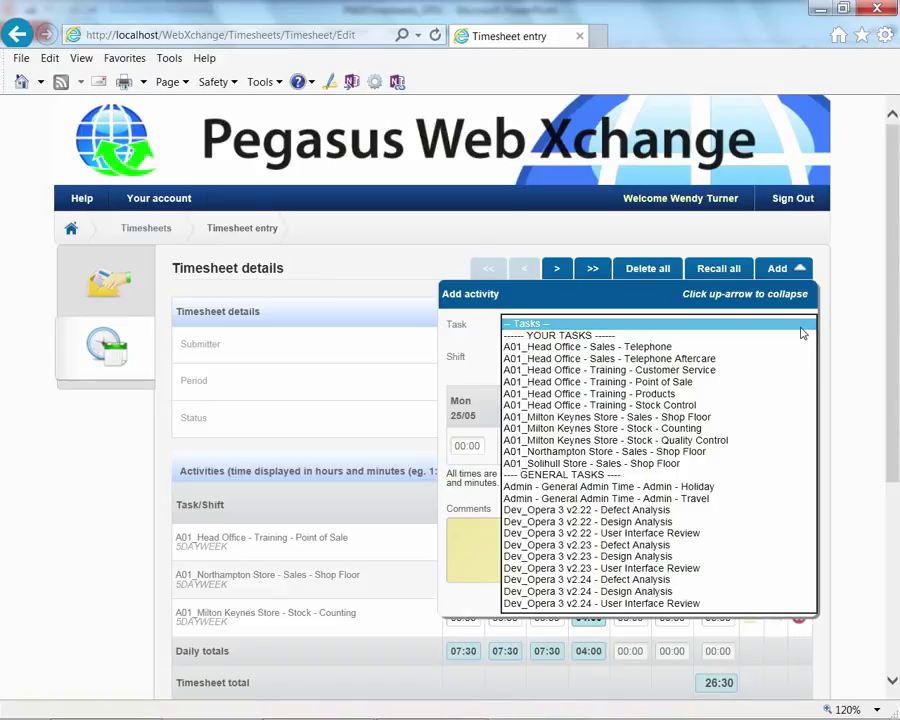
pyautogui.click(754, 441)
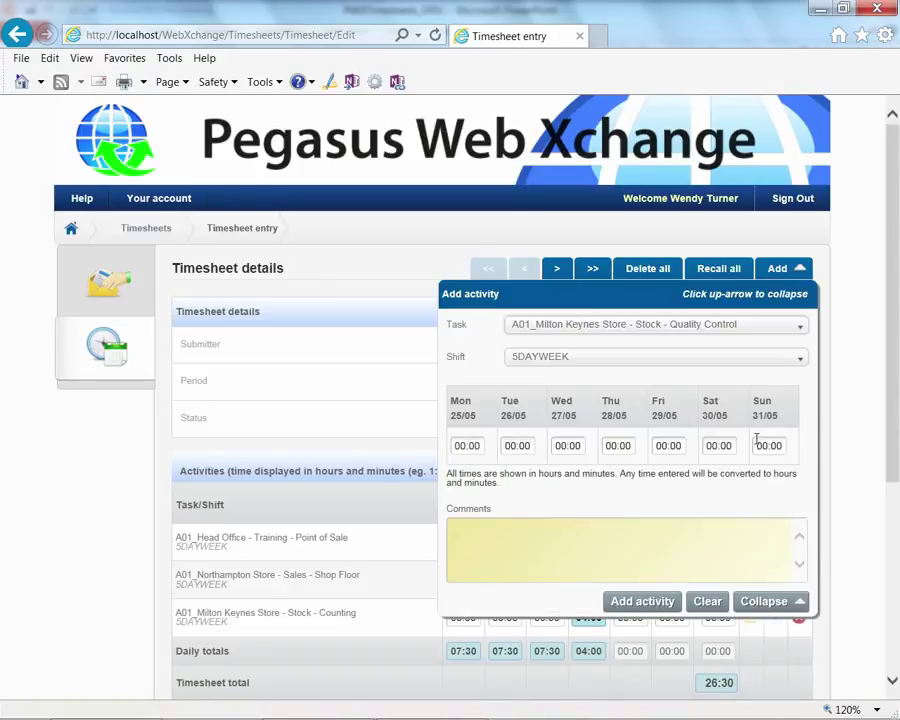
pyautogui.click(627, 450)
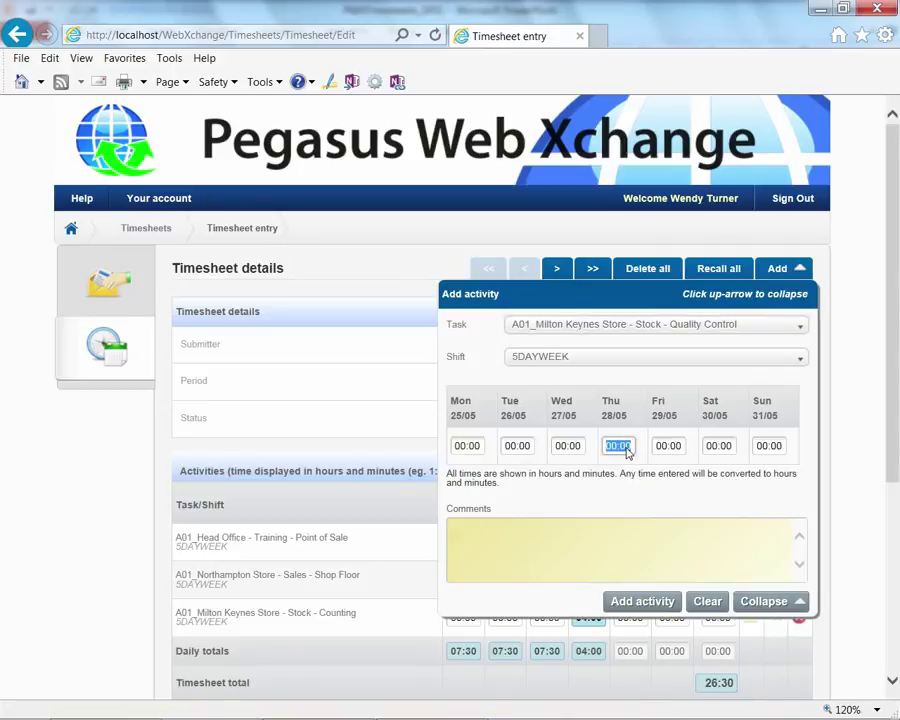
pyautogui.write('3.50')
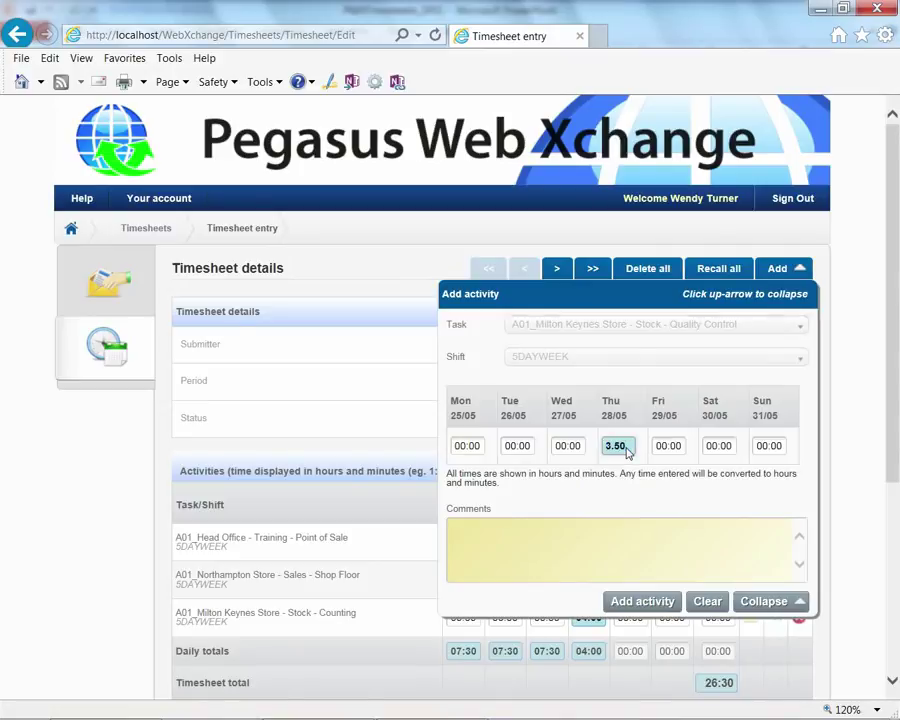
pyautogui.press('Tab')
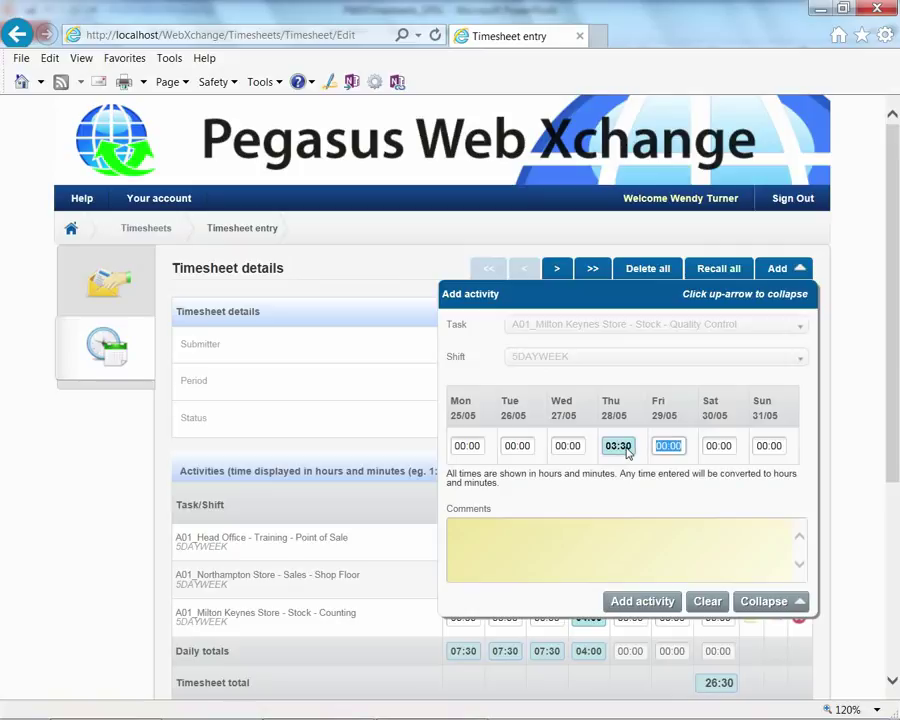
pyautogui.click(630, 603)
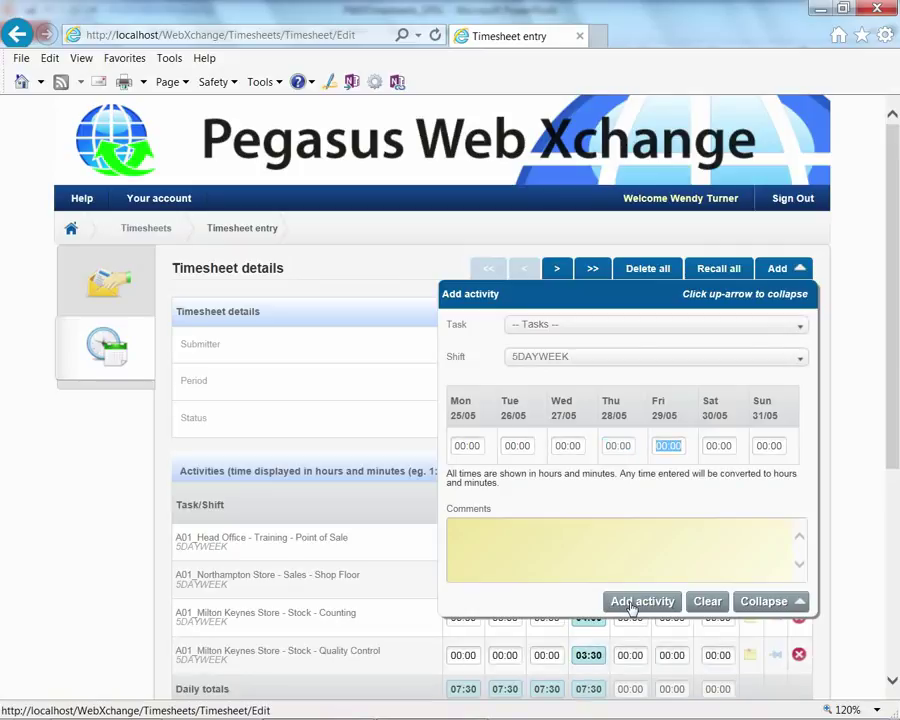
# Add an Admin - General Admin Time - Admin - Holiday activity with 7.50 hours on Fri 29/05 and close the activity form
pyautogui.click(800, 328)
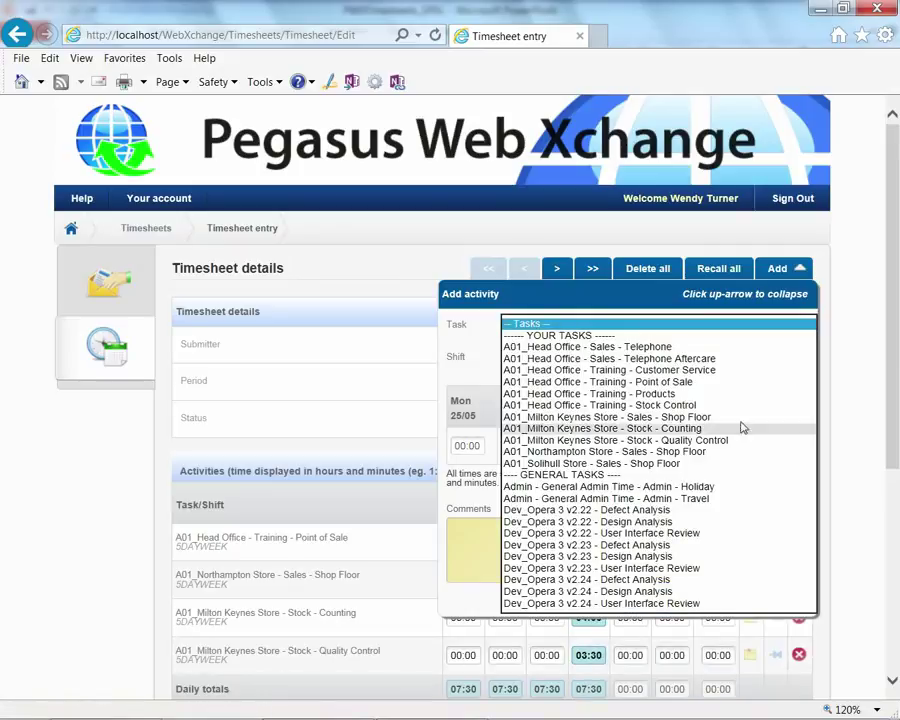
pyautogui.click(733, 486)
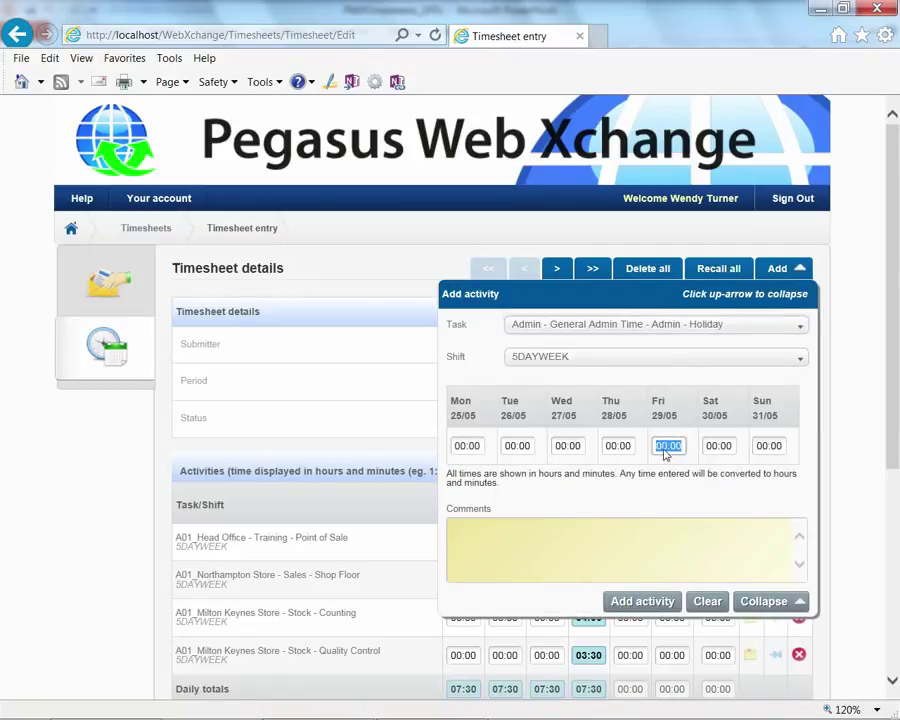
pyautogui.write('7.50')
pyautogui.press('Tab')
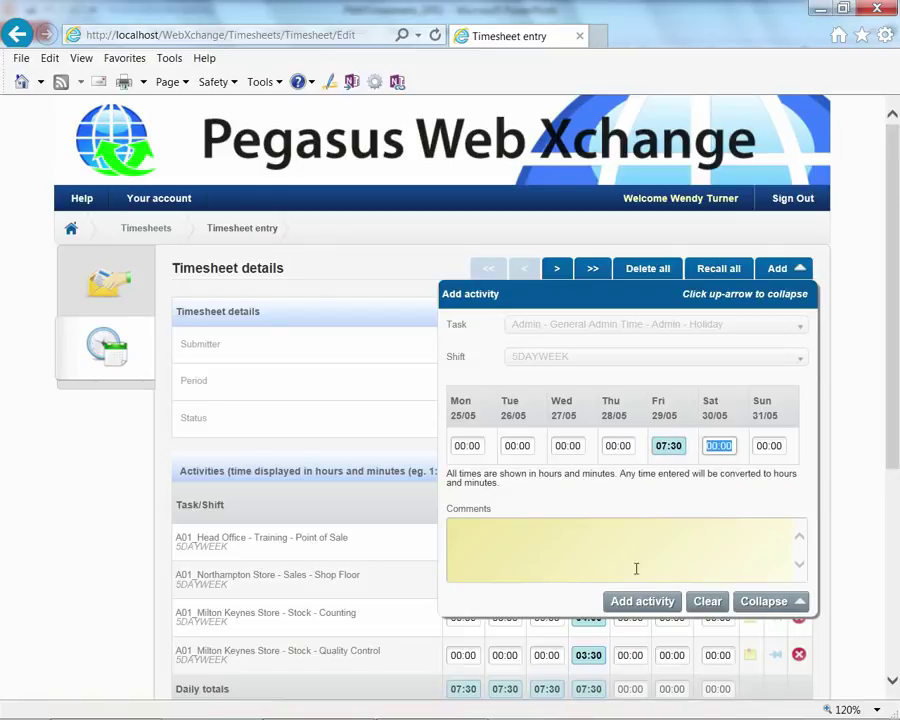
pyautogui.click(660, 602)
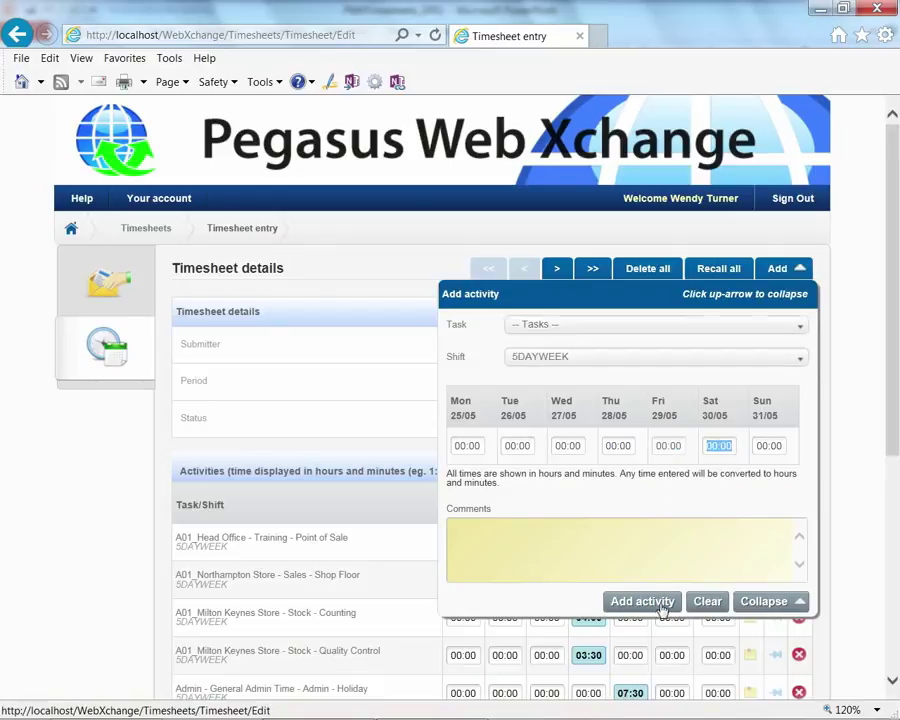
pyautogui.click(762, 601)
# Attach the comment "Booked with Personnel" to the Admin - Holiday activity row
pyautogui.moveTo(894, 420); pyautogui.dragTo(896, 515)
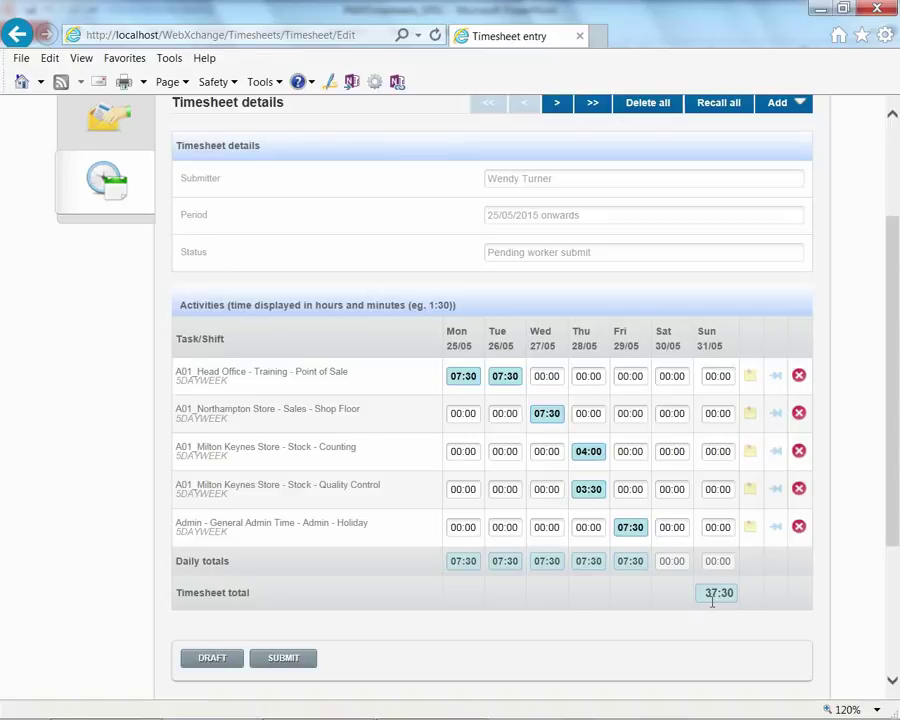
pyautogui.click(750, 529)
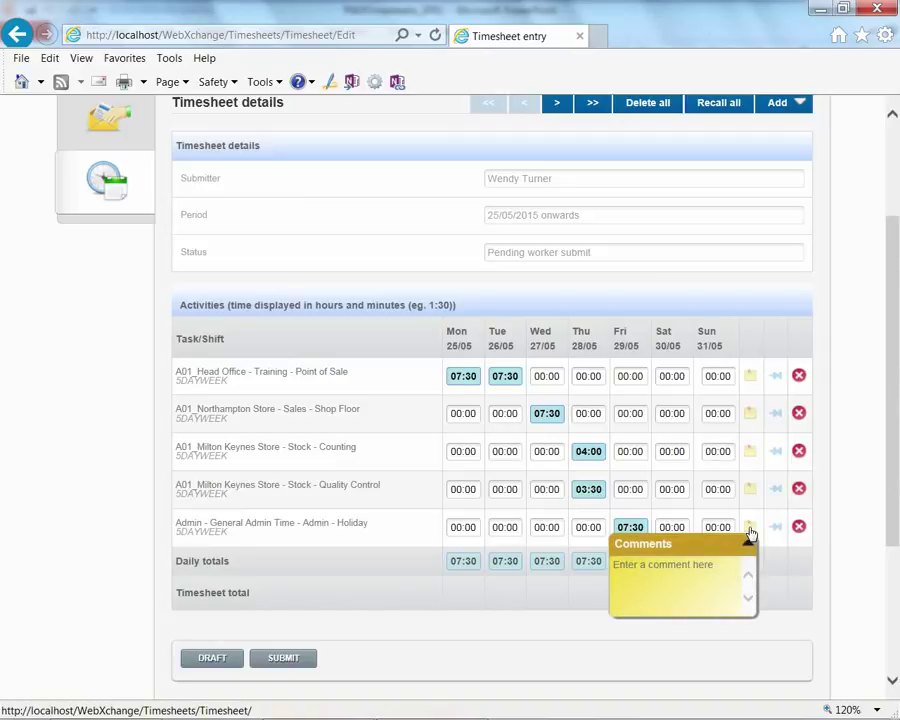
pyautogui.click(672, 564)
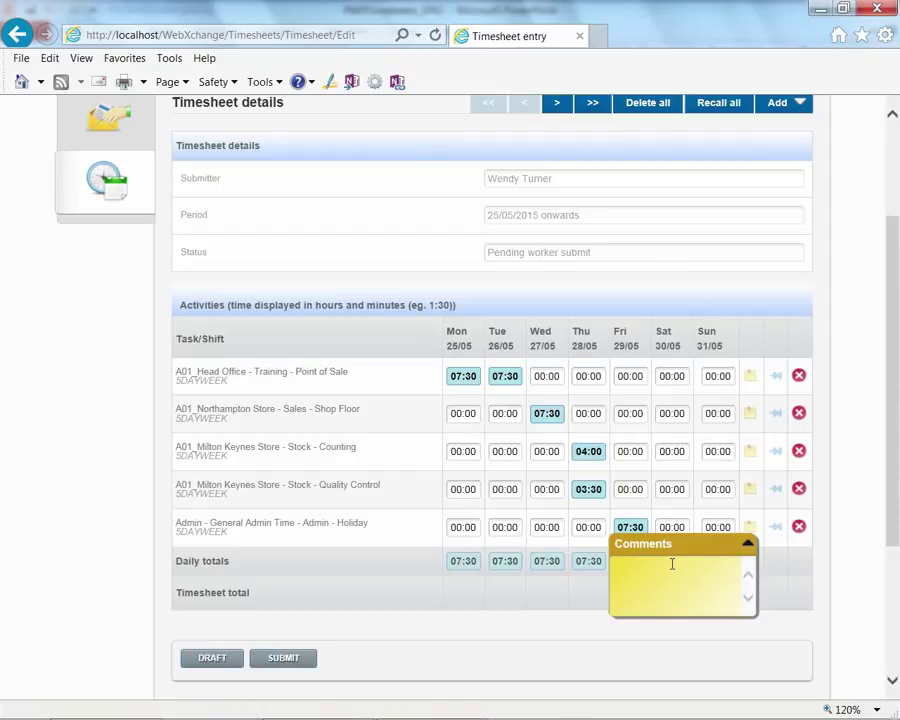
pyautogui.write('Booked with Personnel')
pyautogui.click(747, 543)
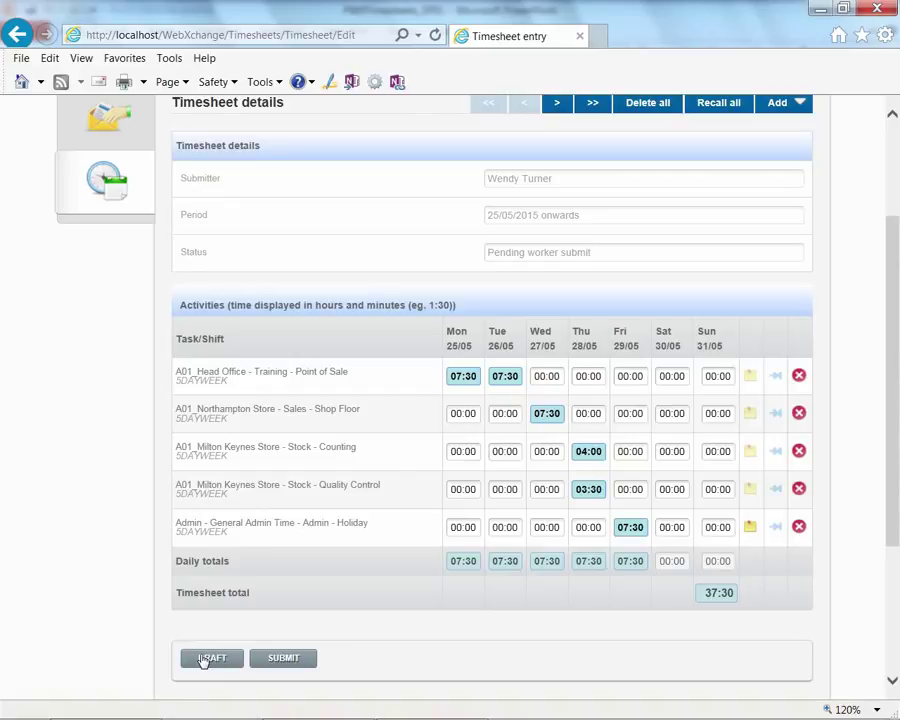
# Submit the timesheet and open the 25/05/2015 - 29/05/2015 timesheet for viewing
pyautogui.click(283, 658)
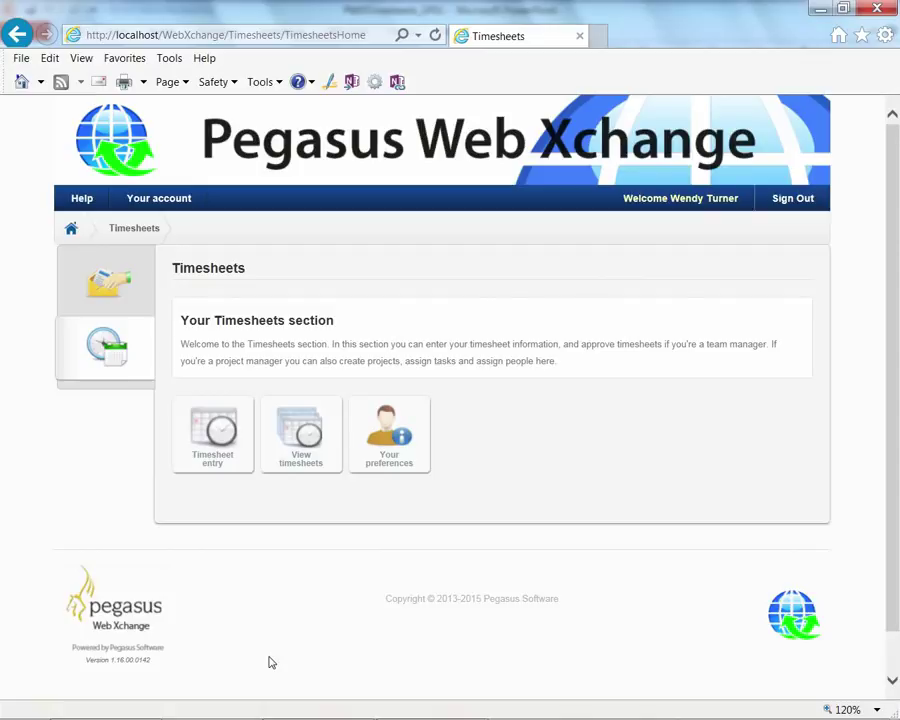
pyautogui.click(306, 458)
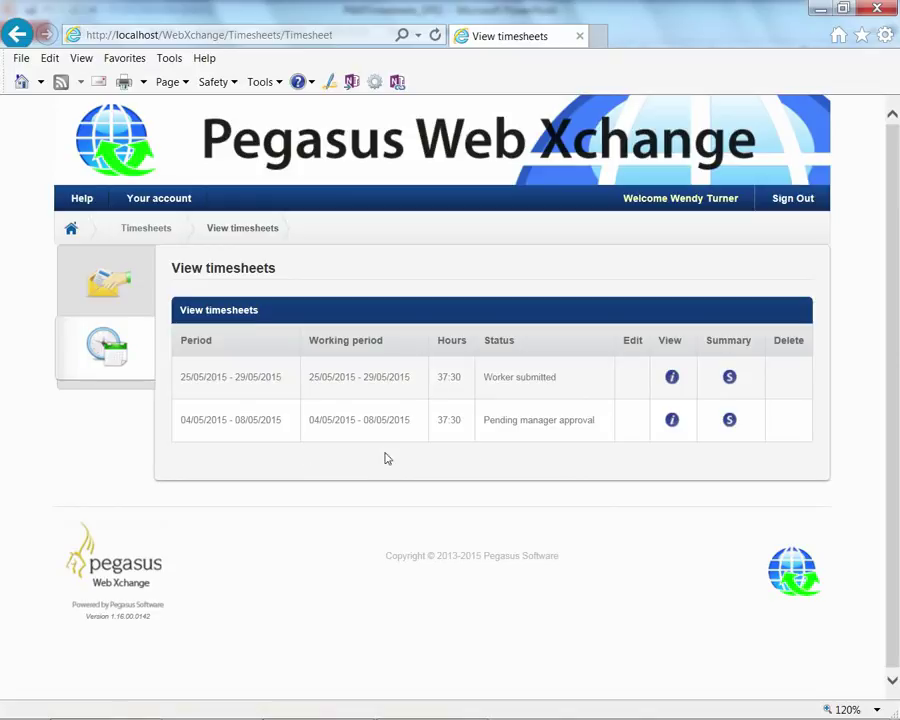
pyautogui.click(672, 377)
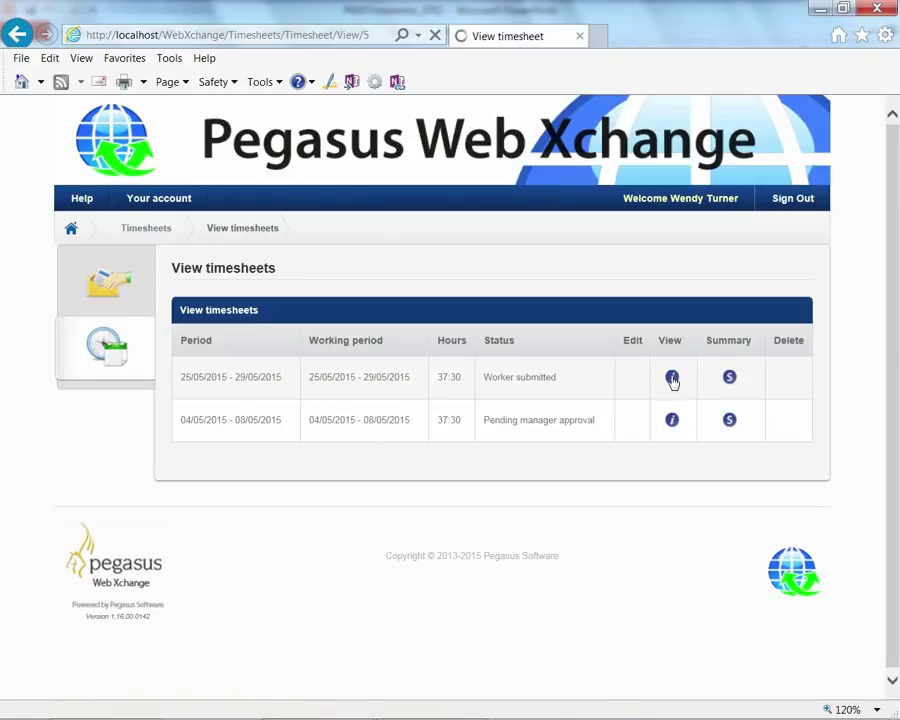
# Review the activities of the submitted 25/05/2015 - 29/05/2015 timesheet and its daily summary
pyautogui.scroll(-3, 639, 516)
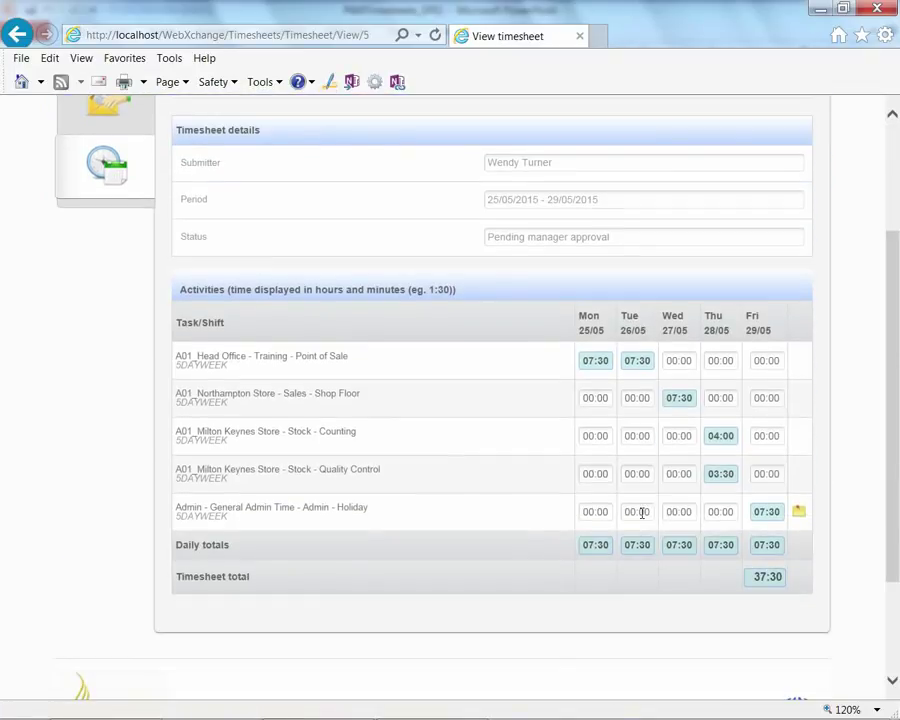
pyautogui.scroll(3, 642, 512)
pyautogui.click(275, 228)
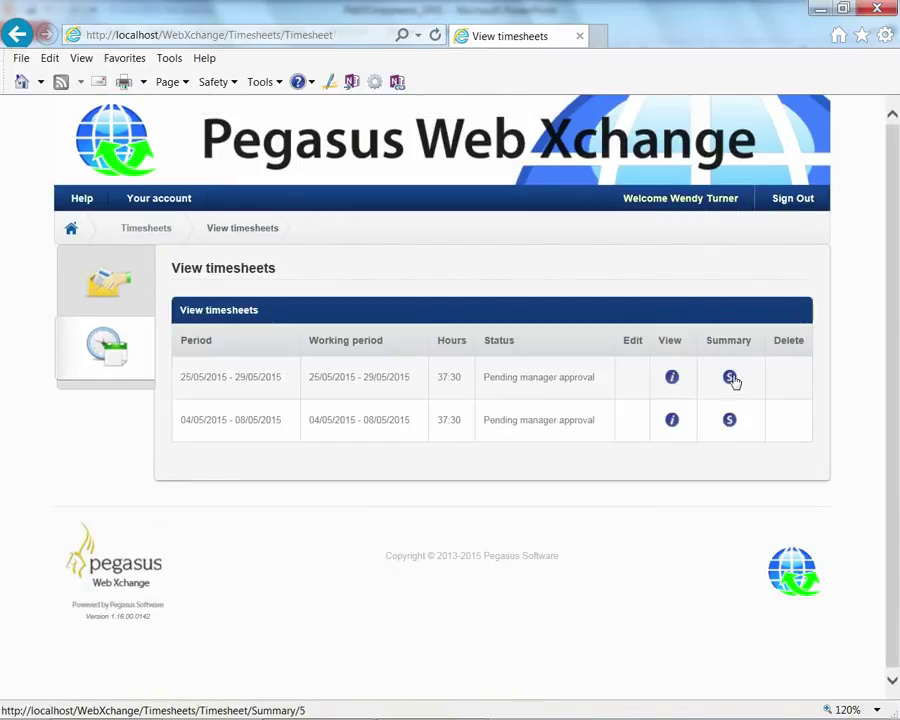
pyautogui.click(731, 378)
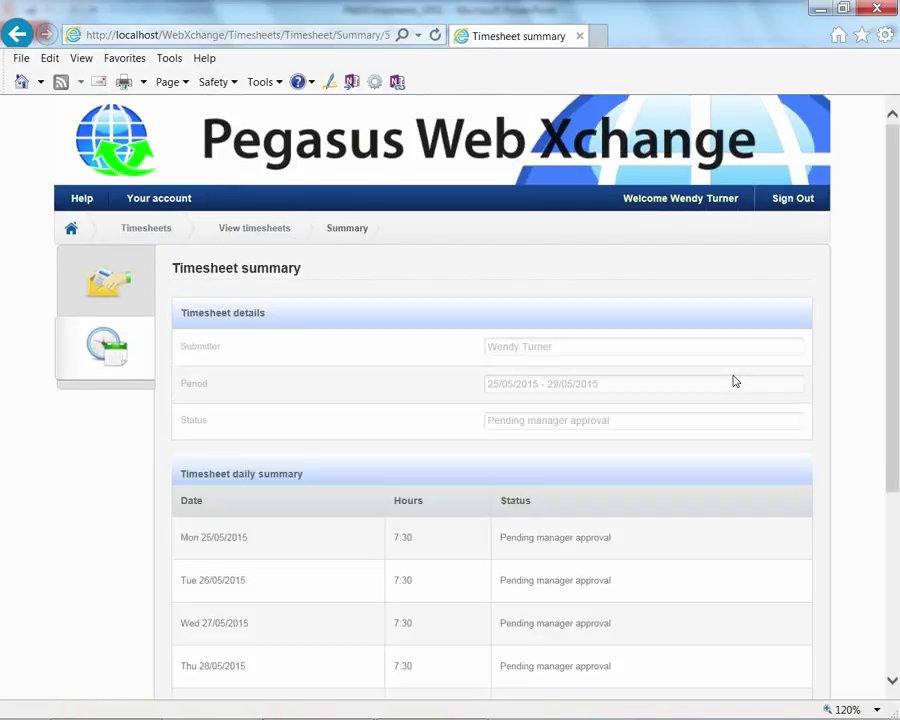
pyautogui.scroll(-2, 693, 518)
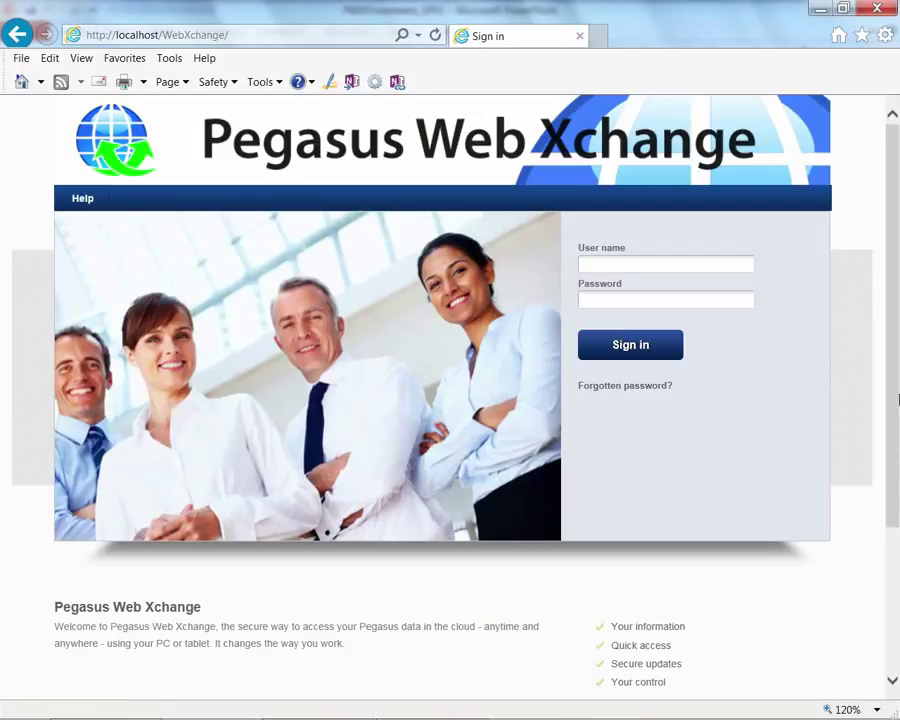
# Sign in with the project manager's saved user name
pyautogui.click(624, 266)
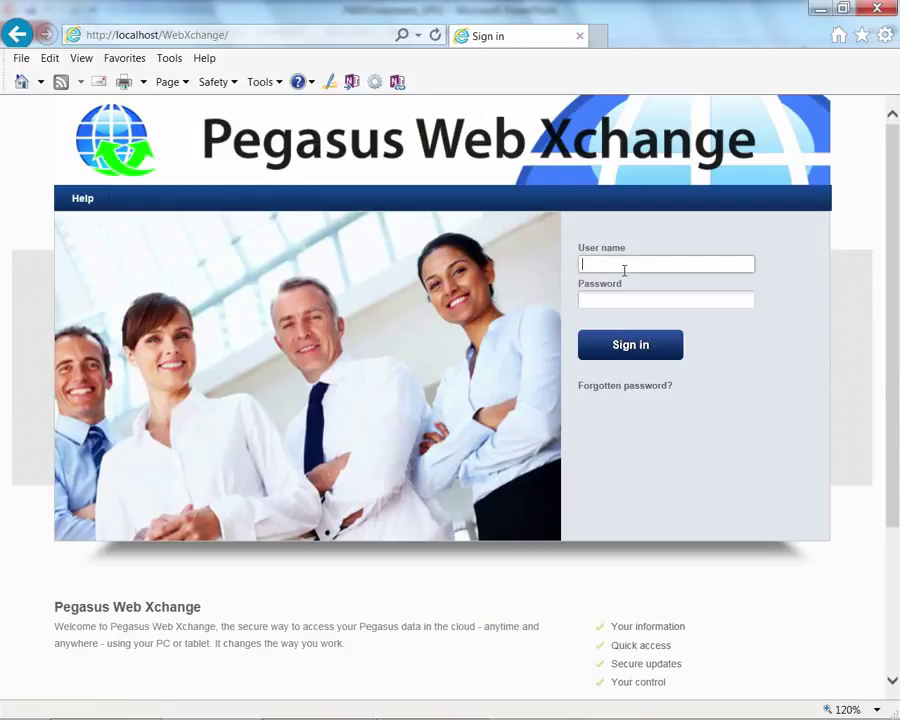
pyautogui.write('R')
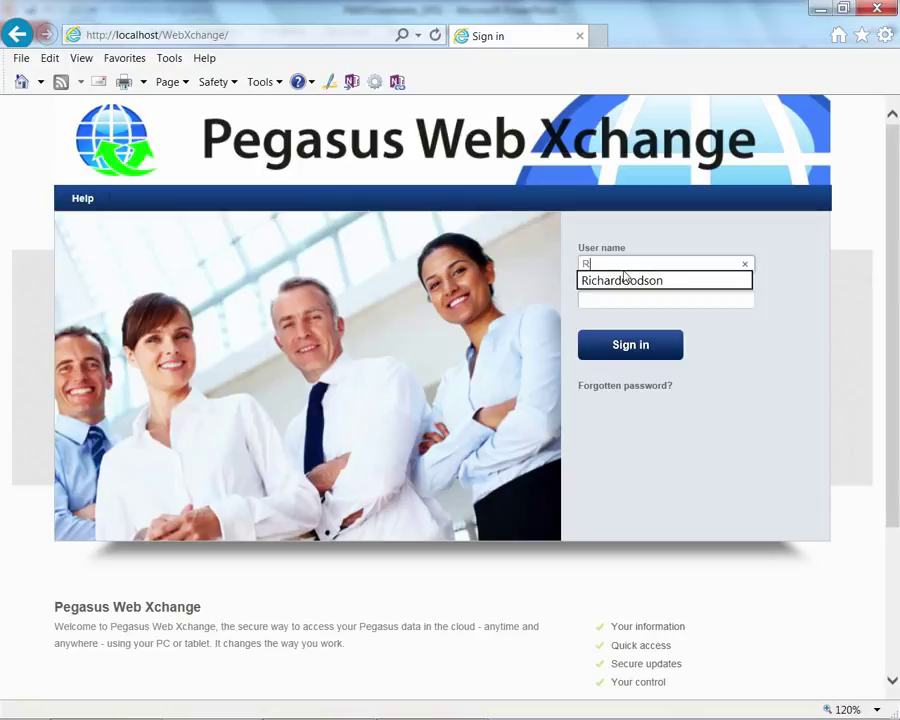
pyautogui.click(614, 281)
pyautogui.click(617, 344)
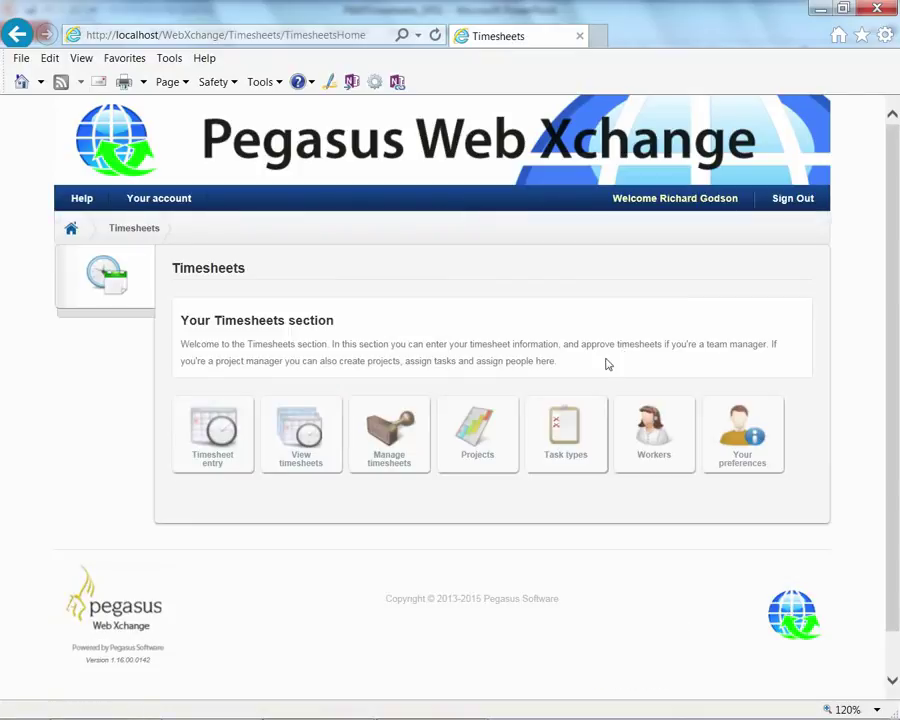
# Open the A01_Head Office project and display its task management list
pyautogui.click(477, 450)
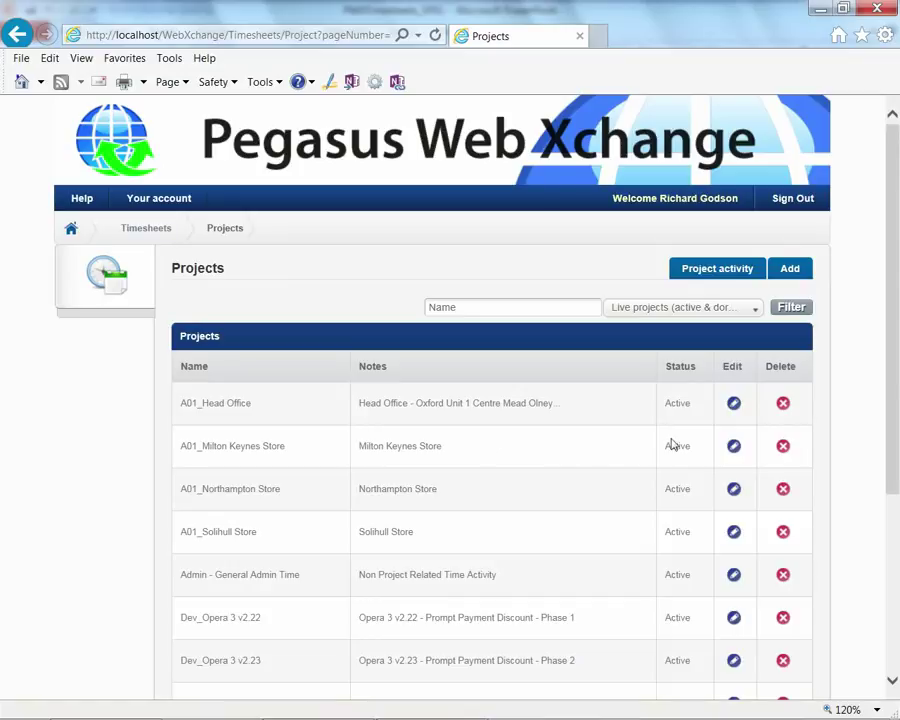
pyautogui.click(734, 405)
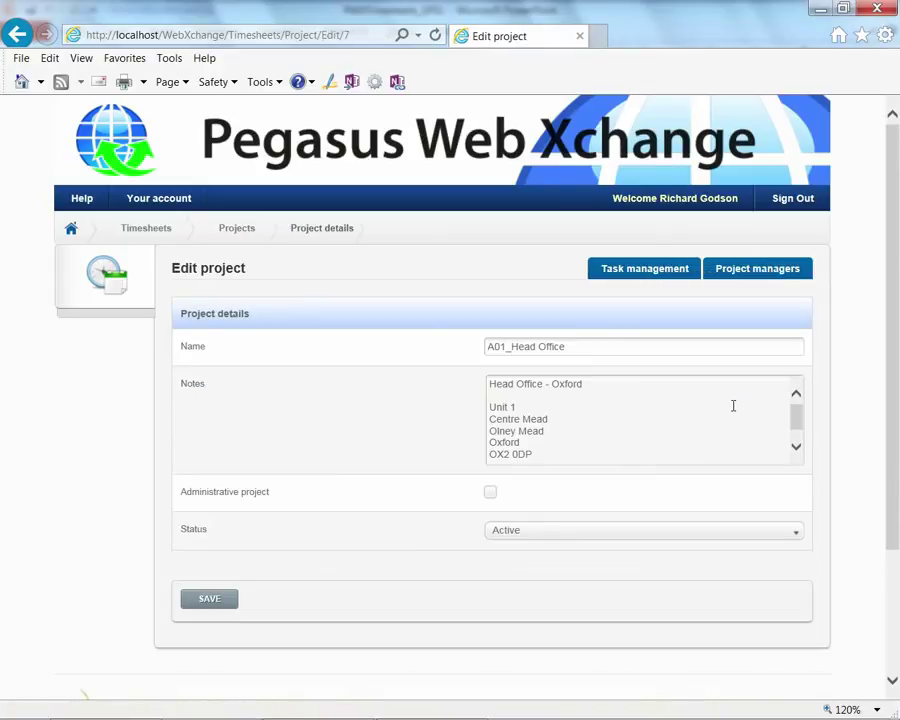
pyautogui.click(643, 270)
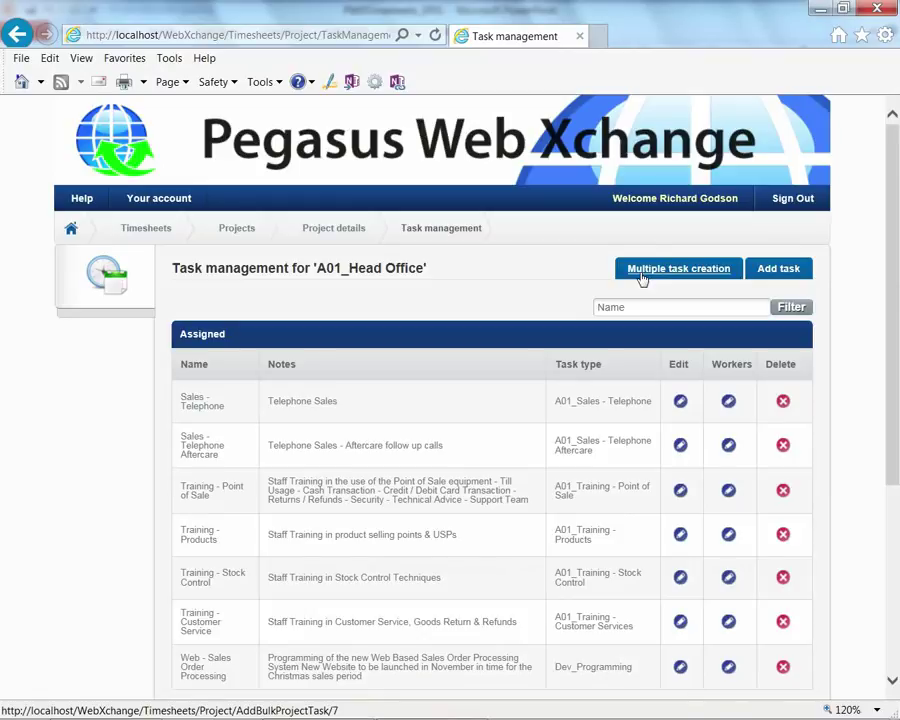
# View the Training - Point of Sale task's details and assigned workers, and return to the project's task list
pyautogui.click(680, 491)
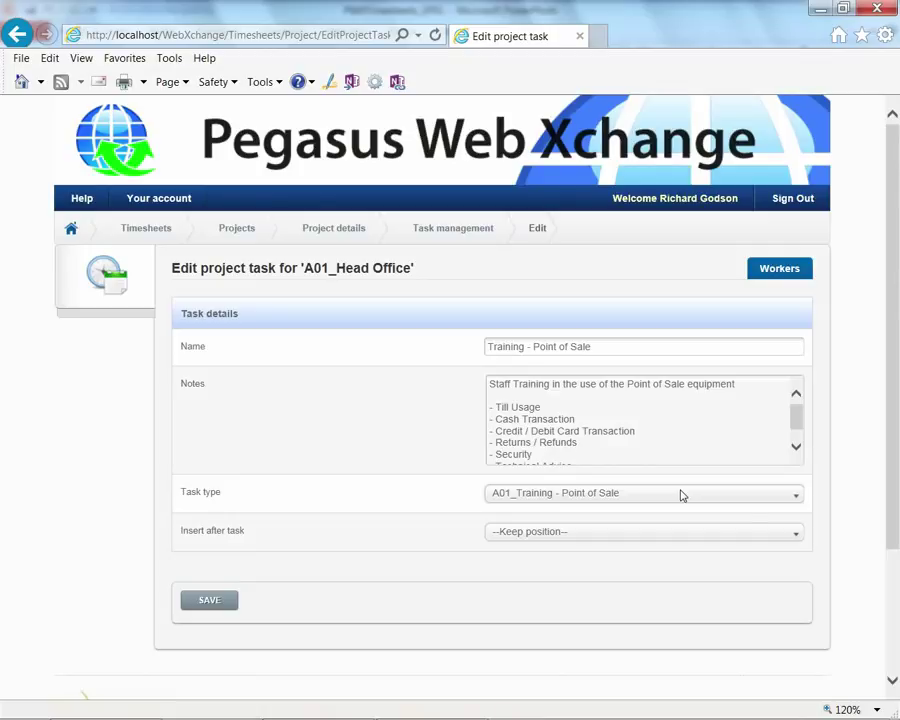
pyautogui.click(776, 270)
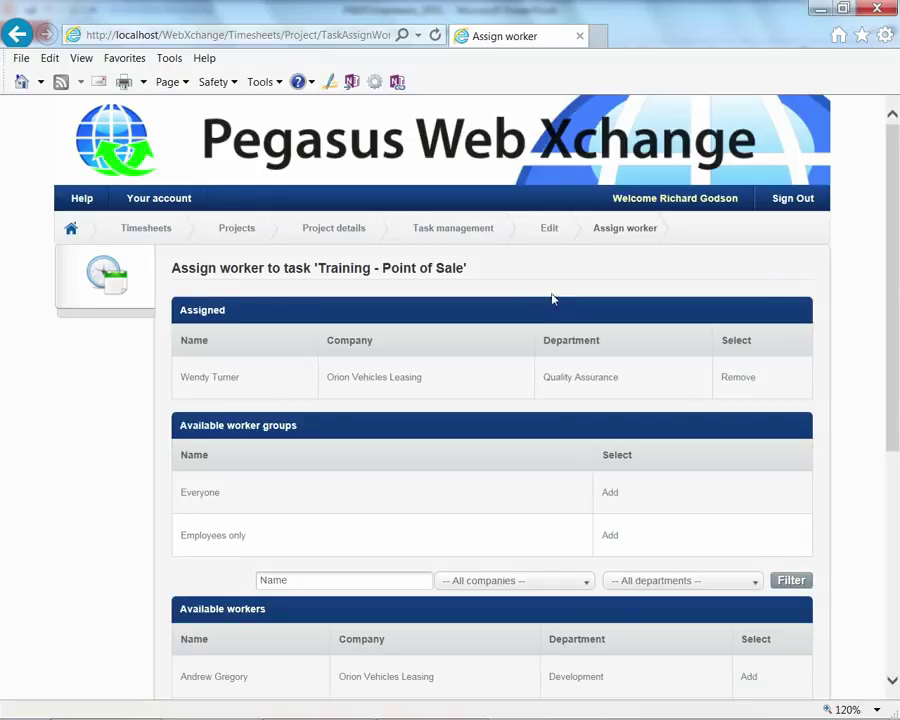
pyautogui.click(464, 236)
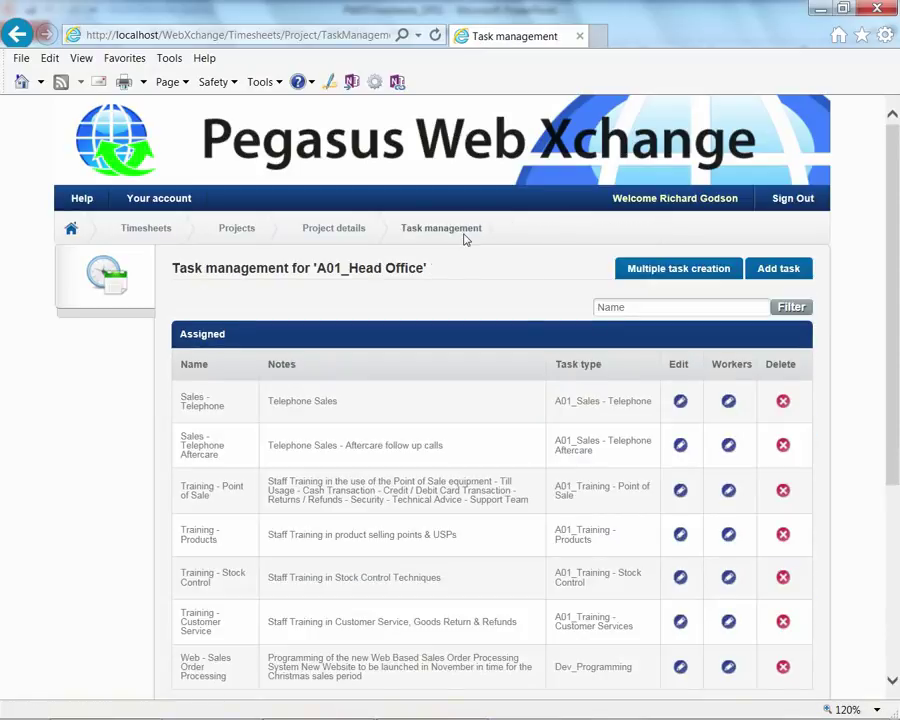
# View the Web - Sales Order Processing task's details and look through its assigned and available workers
pyautogui.click(680, 668)
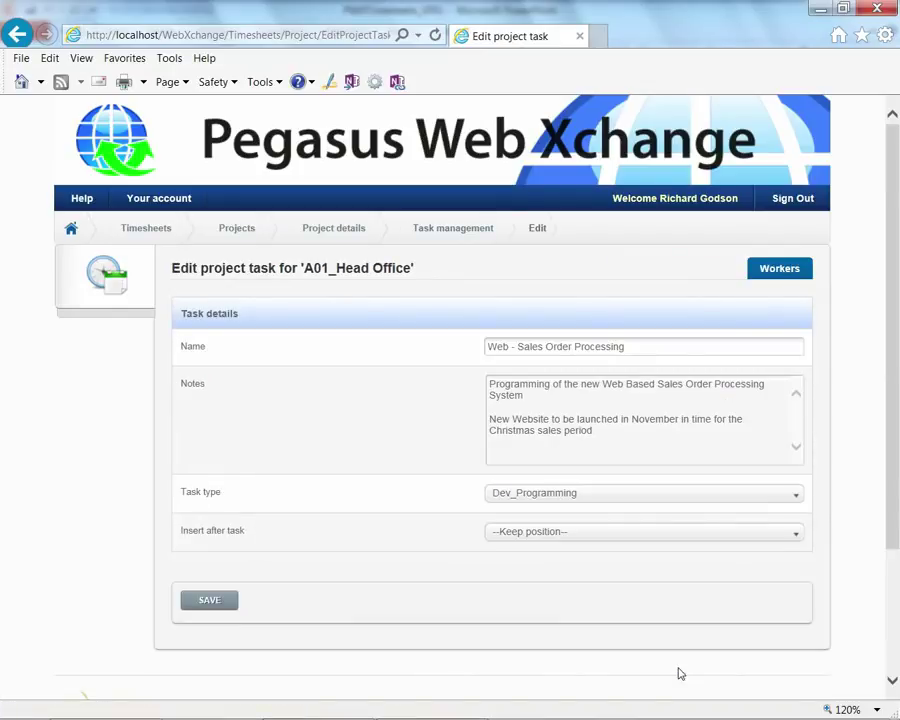
pyautogui.click(774, 277)
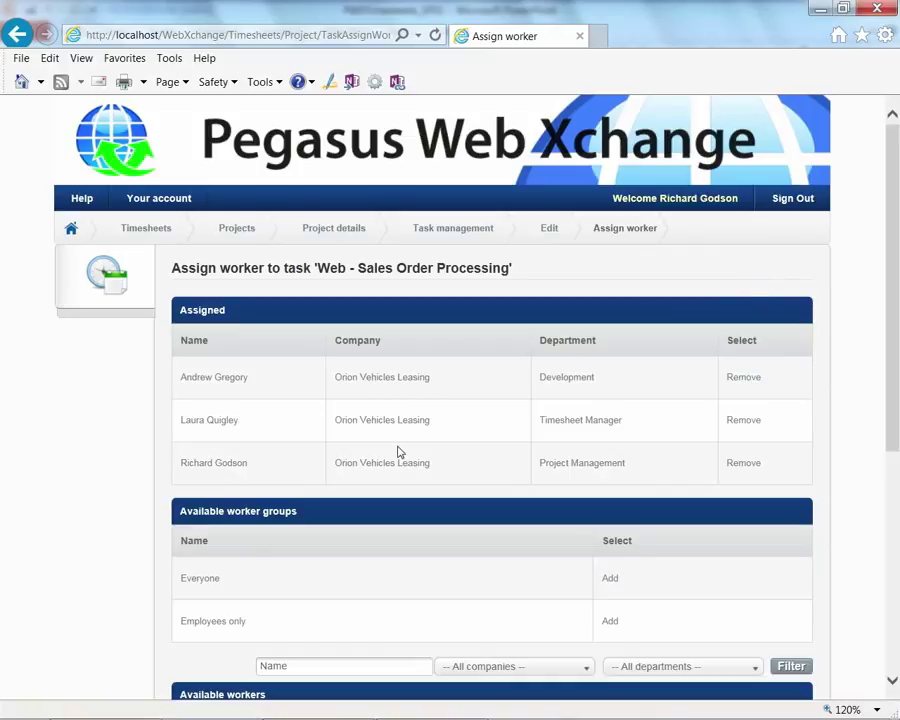
pyautogui.moveTo(893, 404); pyautogui.dragTo(896, 505)
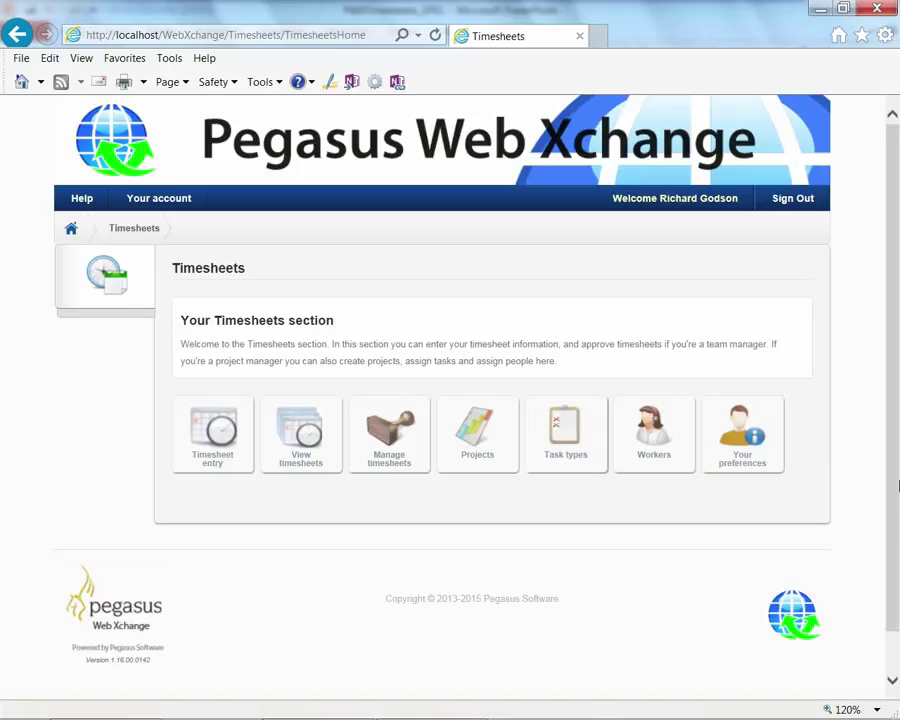
# Examine the 25/05/15 - 29/05/15 timesheet awaiting approval, including the comment on its Admin - Holiday row, and close it
pyautogui.click(380, 447)
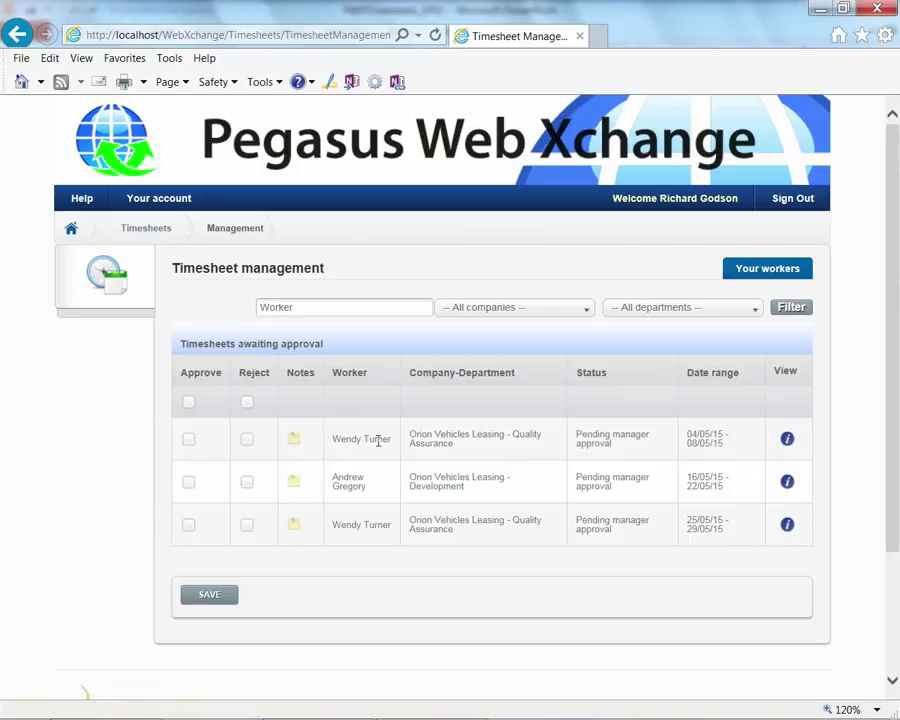
pyautogui.click(787, 525)
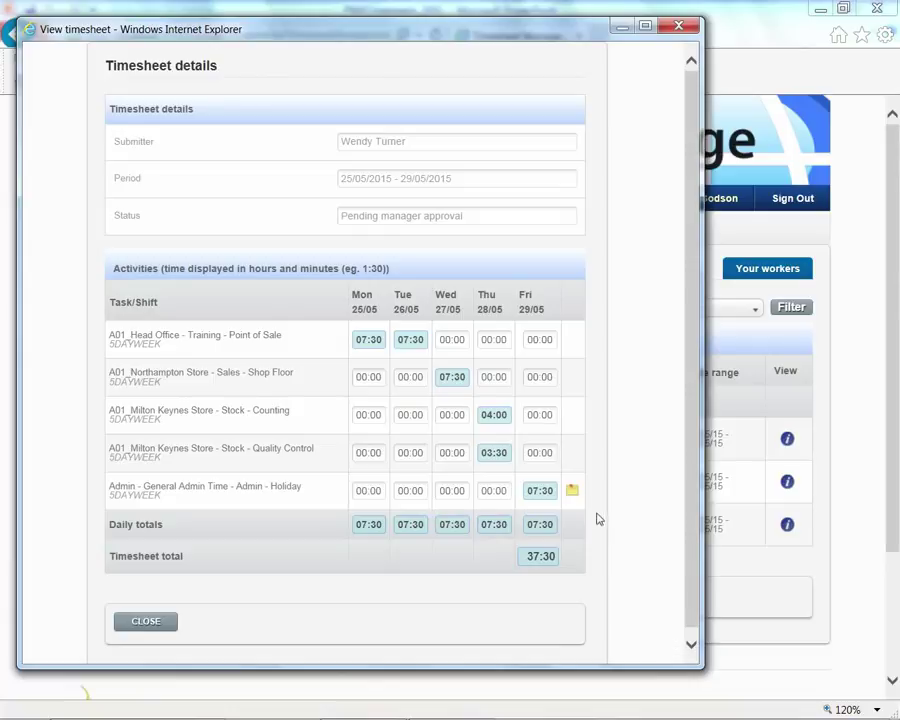
pyautogui.click(573, 494)
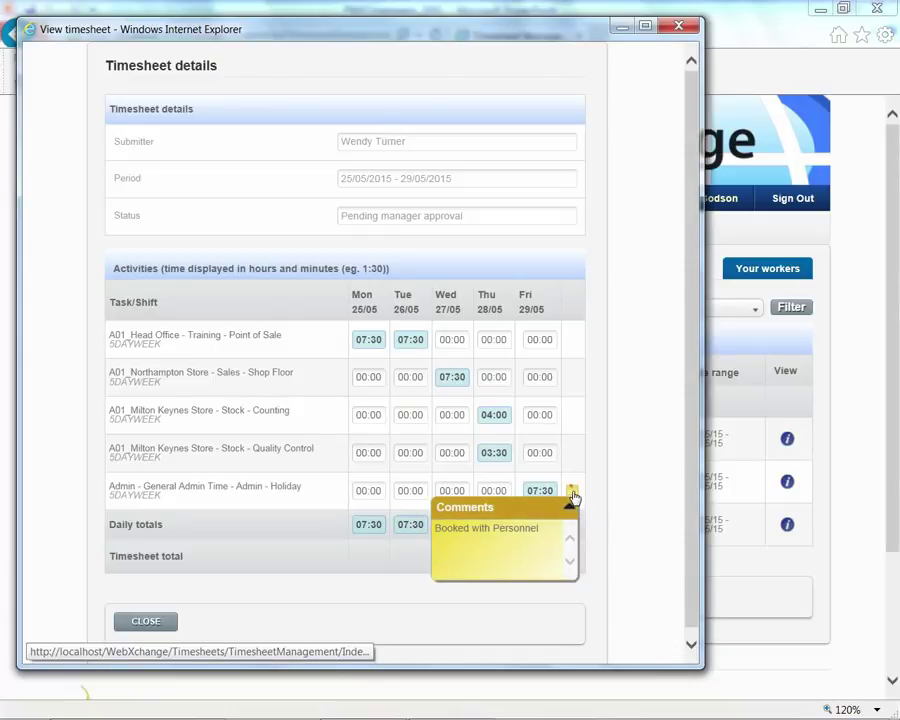
pyautogui.click(572, 494)
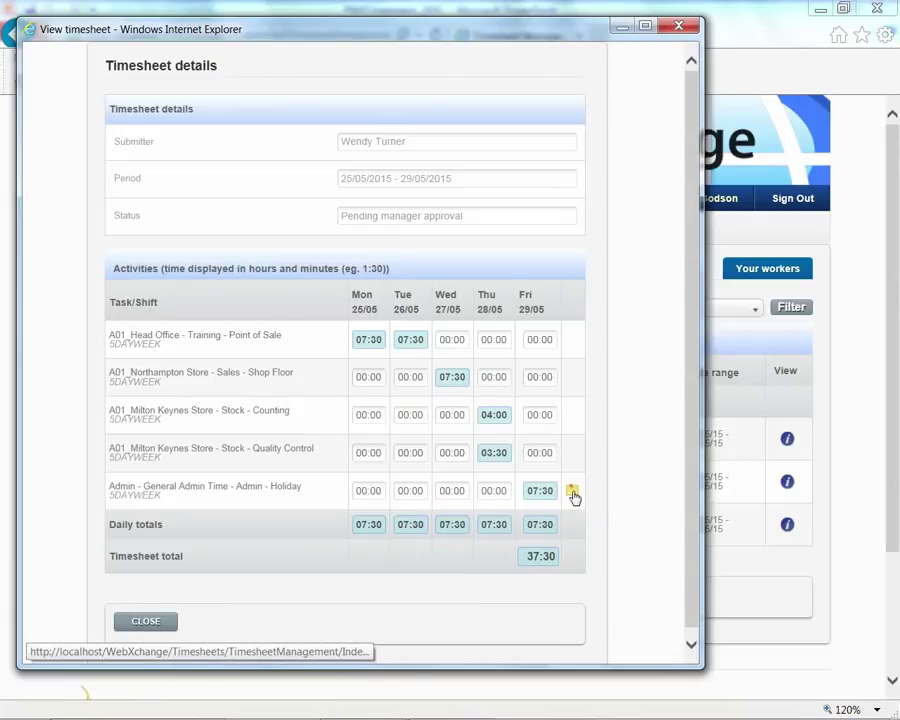
pyautogui.click(140, 622)
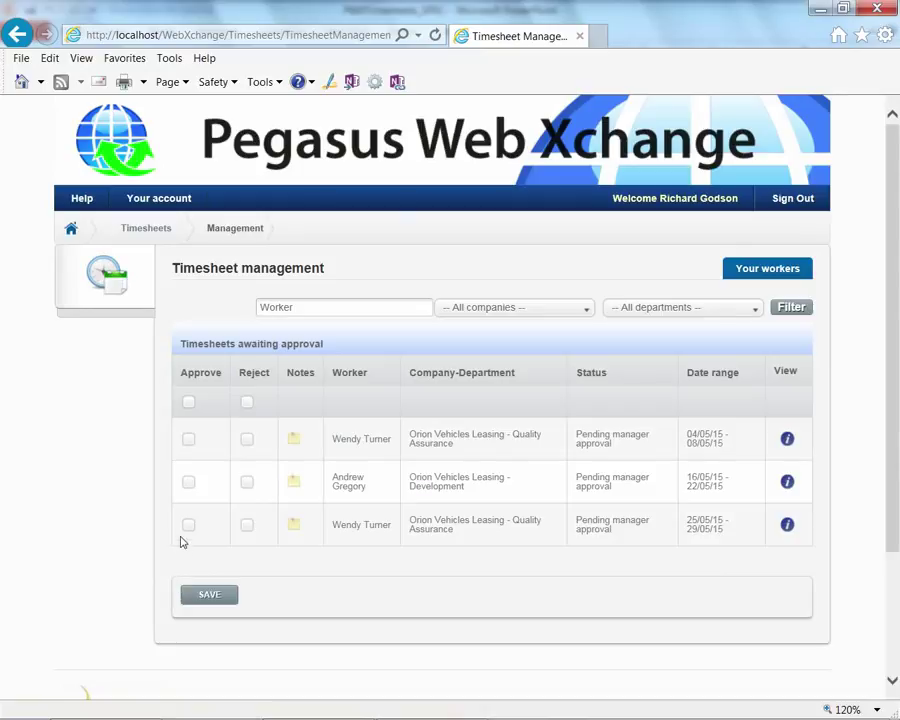
# Reject the 25/05/15 - 29/05/15 timesheet with a note dated 01/06/15, "you have not put in your travelling time to Milton Keynes", and save
pyautogui.click(249, 528)
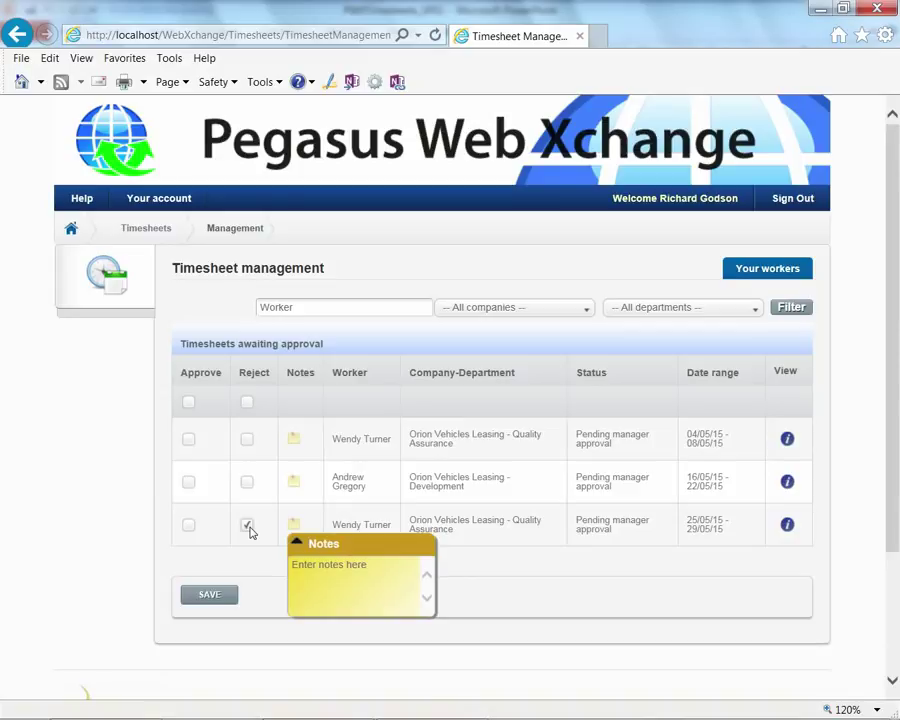
pyautogui.click(297, 566)
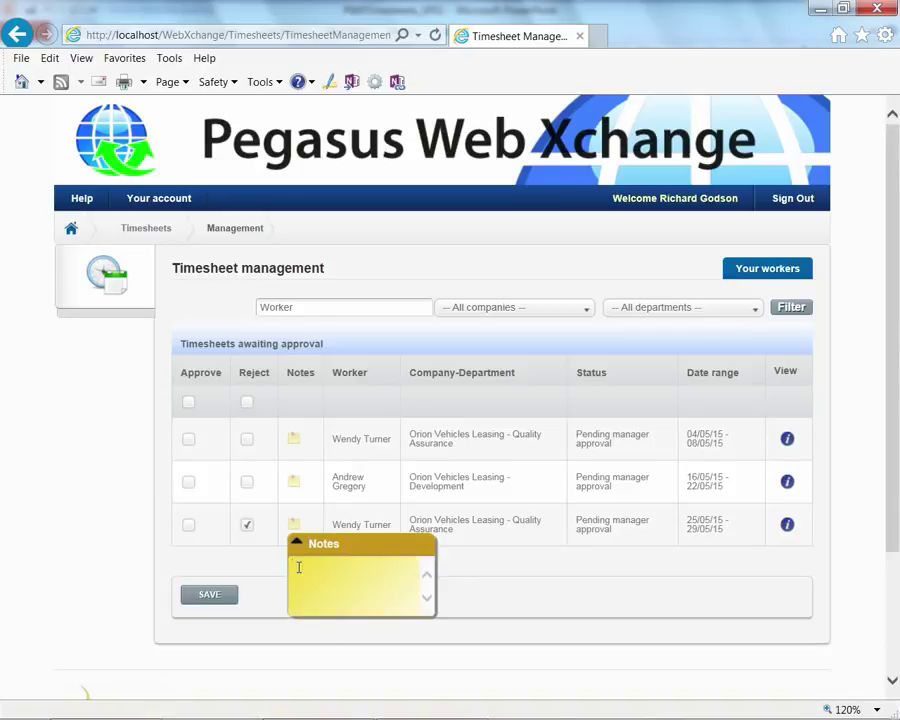
pyautogui.write('04/06/15 - Wendy, you have not put in your travelling time to Milton Keynes')
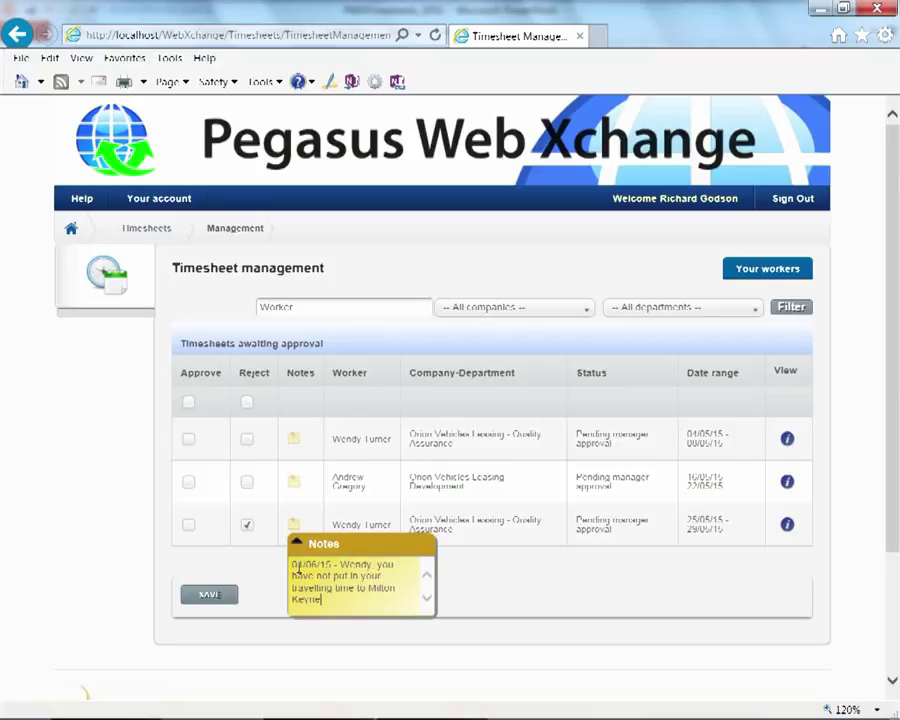
pyautogui.write(' - RG')
pyautogui.click(296, 542)
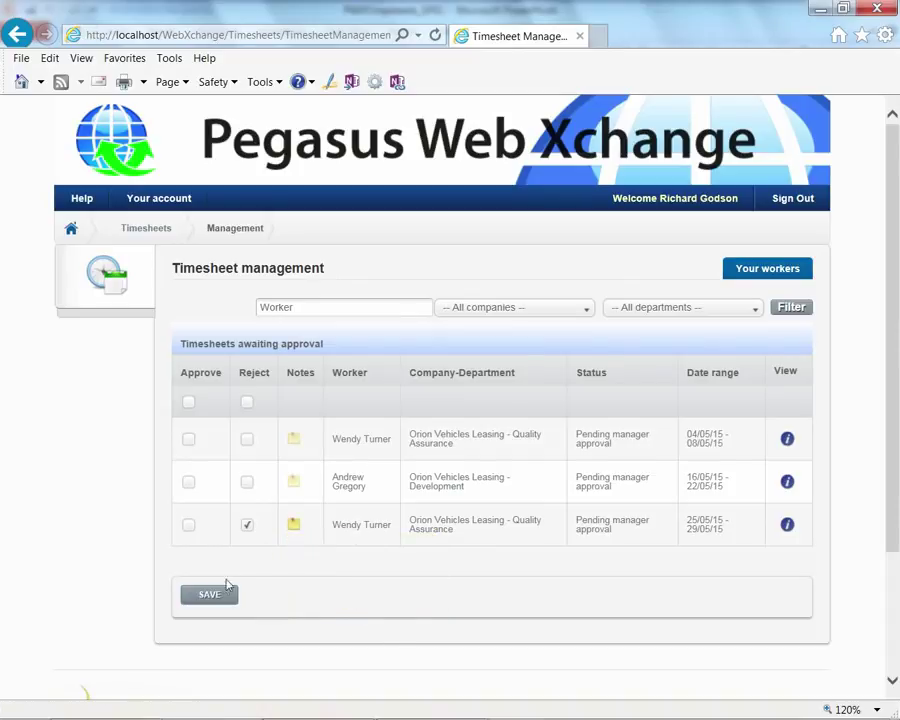
pyautogui.click(213, 595)
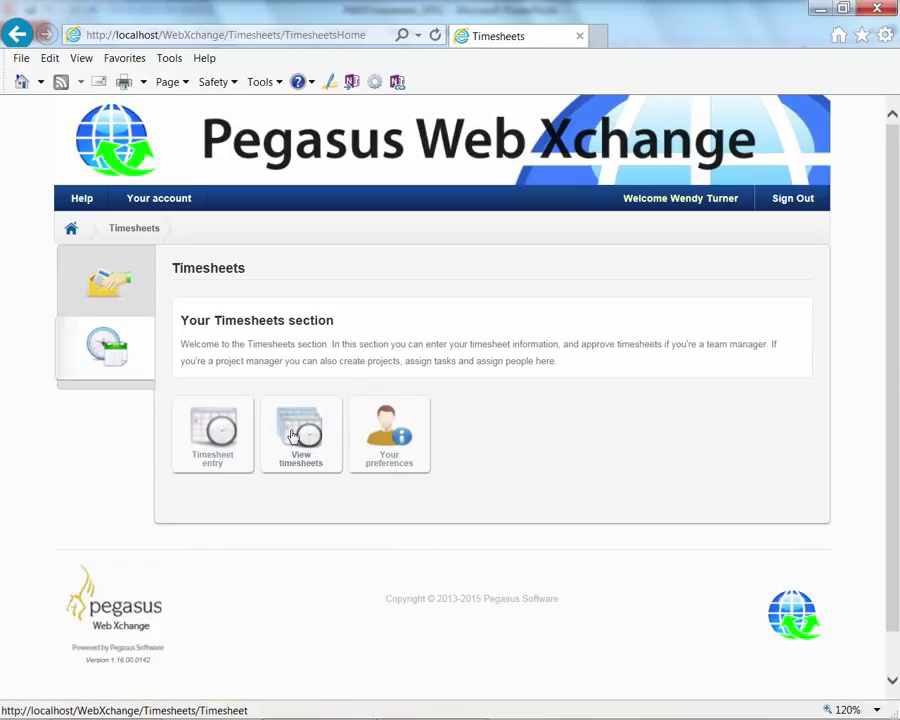
# Open the rejected 25/05/2015 - 29/05/2015 timesheet for editing and add an Admin - General Admin Time - Admin - Travel activity with 2.50 hours on Thu 28/05
pyautogui.click(292, 436)
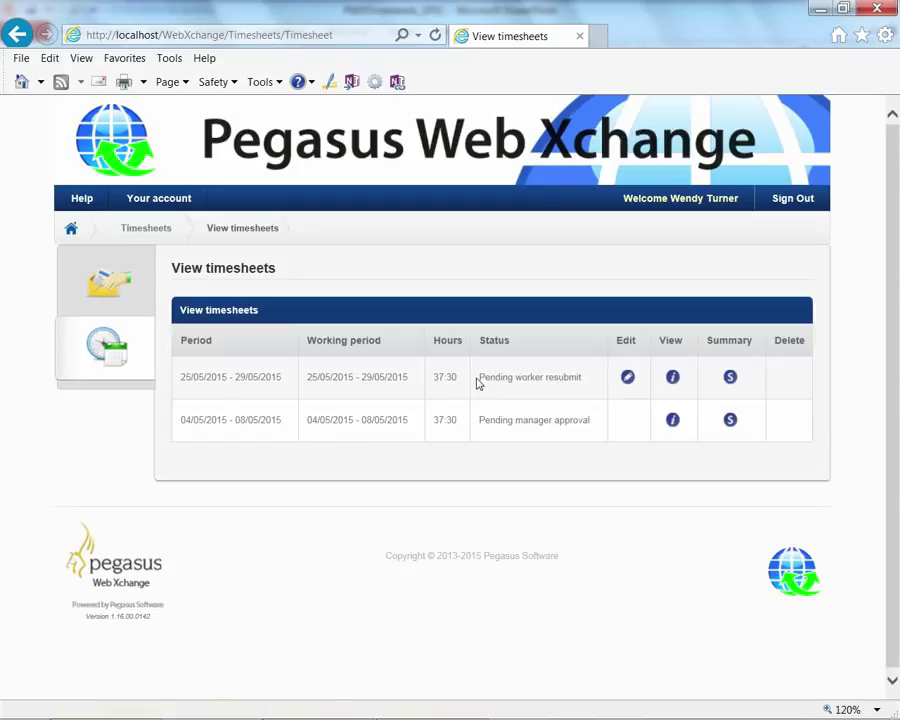
pyautogui.click(631, 380)
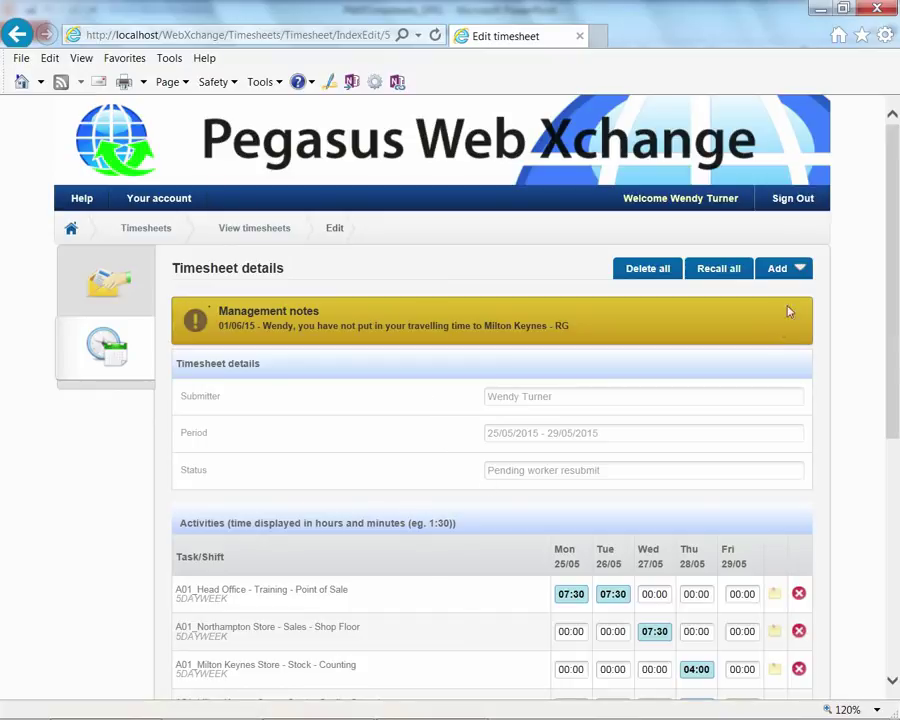
pyautogui.click(799, 270)
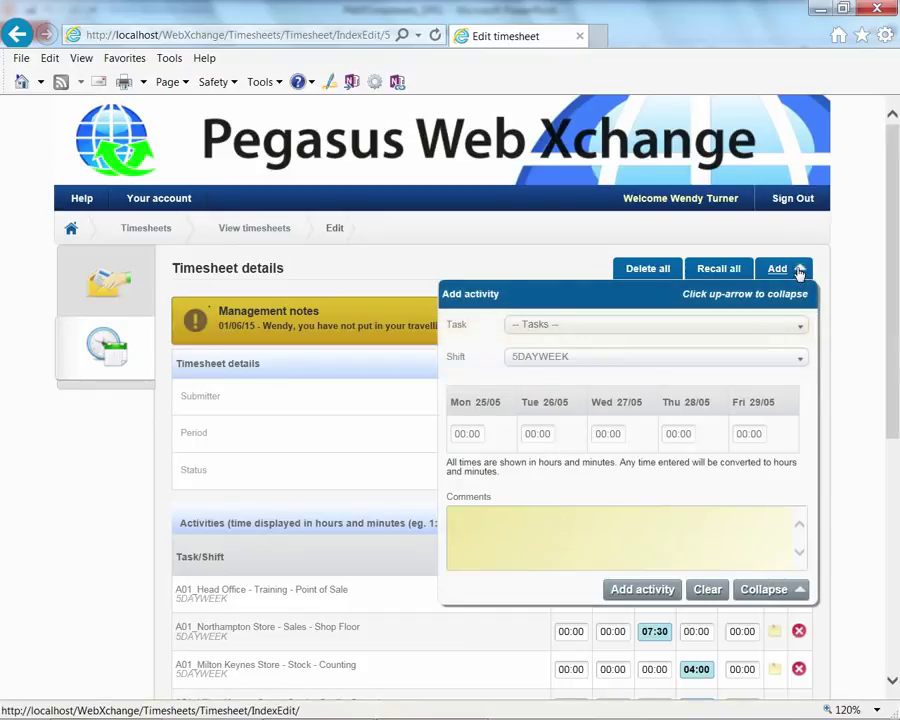
pyautogui.click(799, 327)
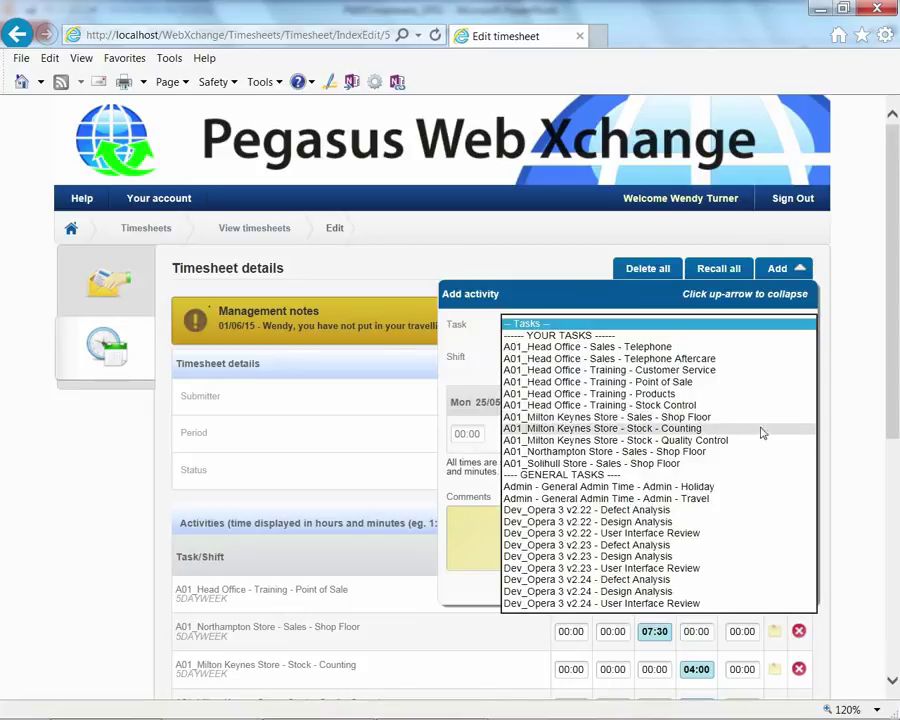
pyautogui.click(755, 503)
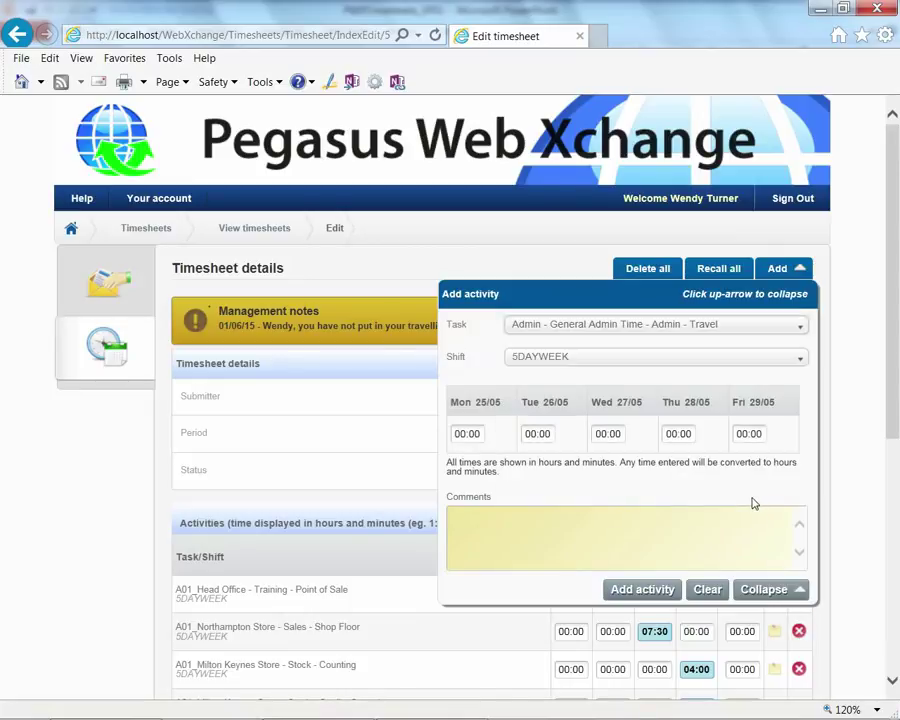
pyautogui.click(684, 433)
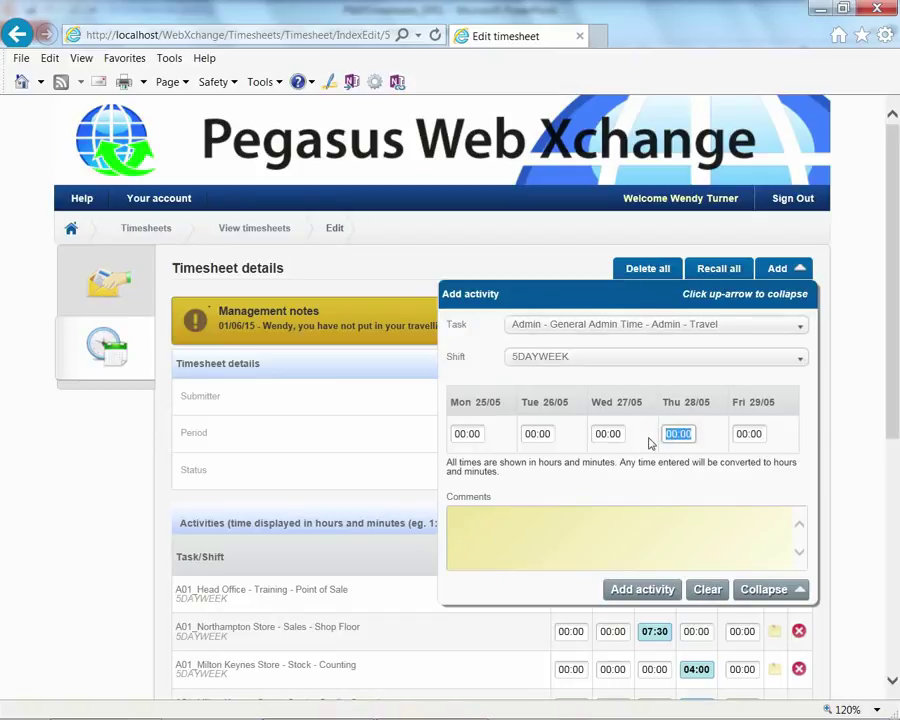
pyautogui.write('2.50')
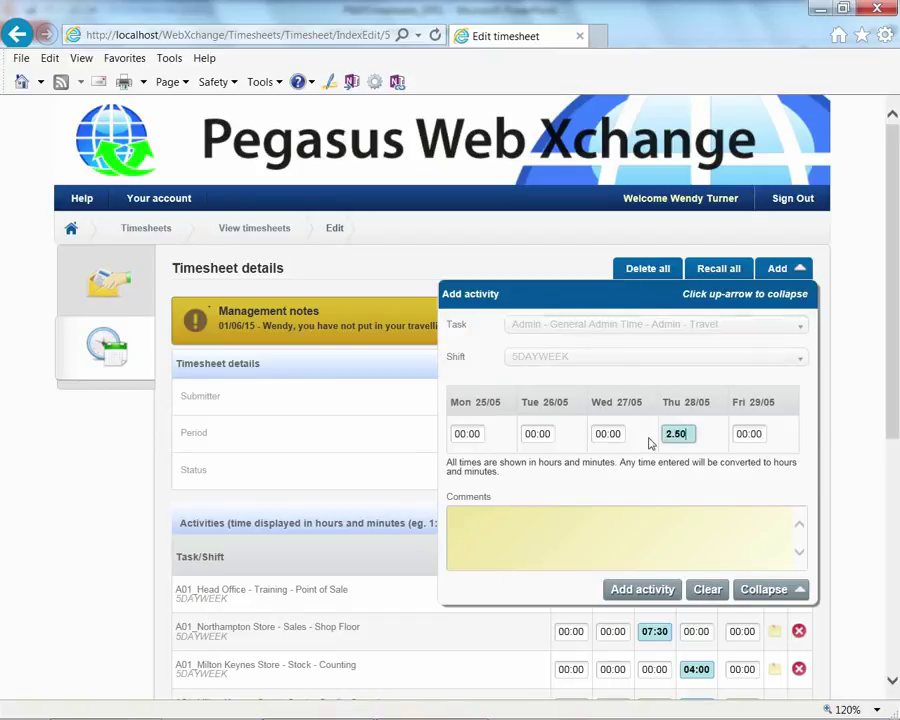
pyautogui.click(646, 590)
pyautogui.click(760, 589)
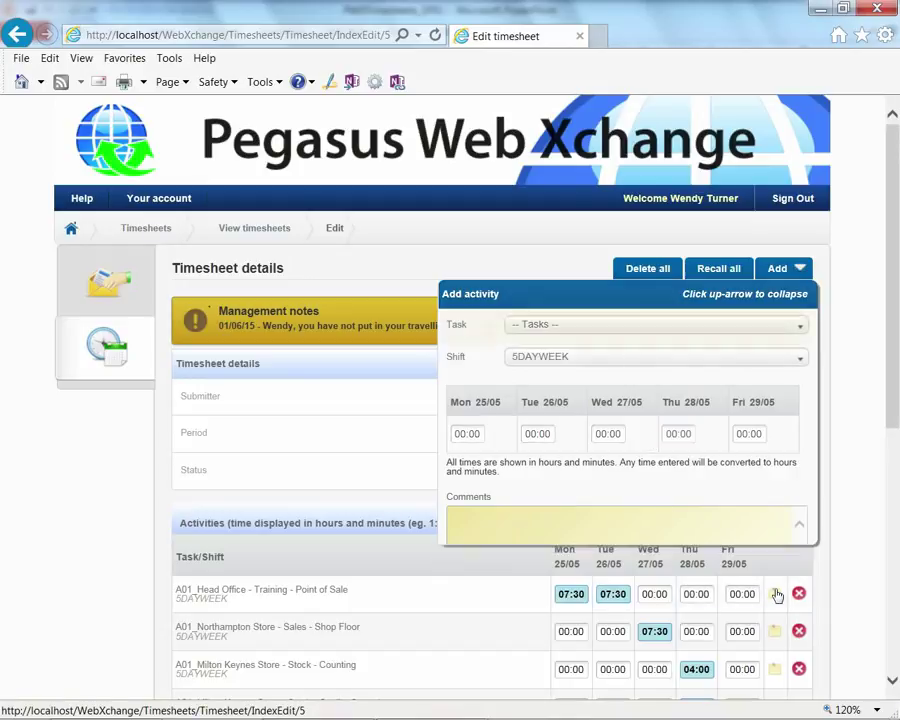
pyautogui.moveTo(887, 415); pyautogui.dragTo(897, 568)
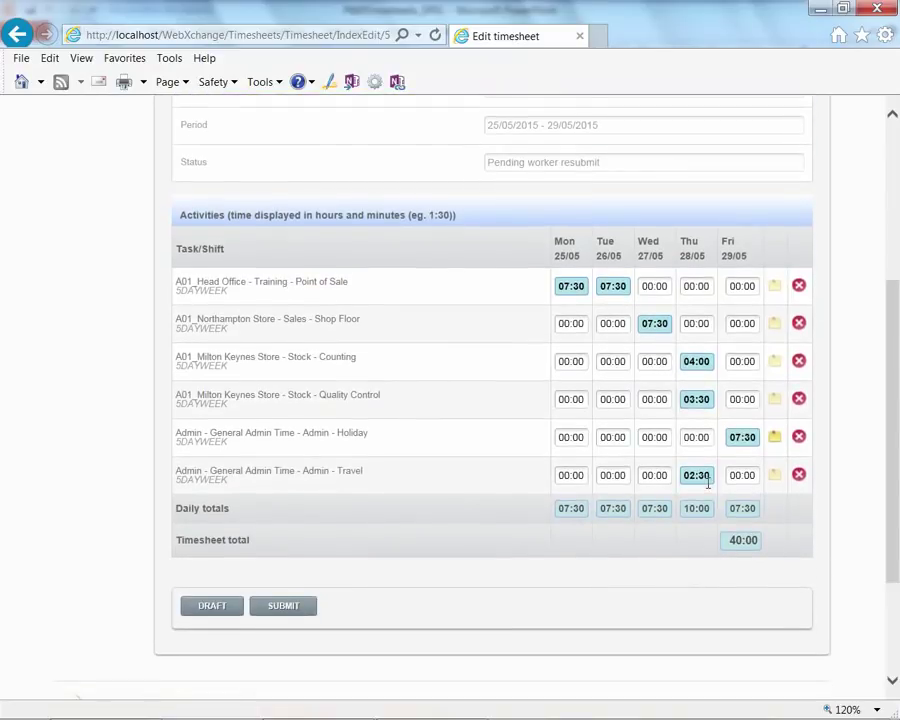
# Add a comment dated 01/06/15 to the Admin - Travel row thanking the manager, with "I forgot that, corrected now", and submit the timesheet
pyautogui.click(776, 478)
pyautogui.click(751, 512)
pyautogui.write('01/06/15 - ')
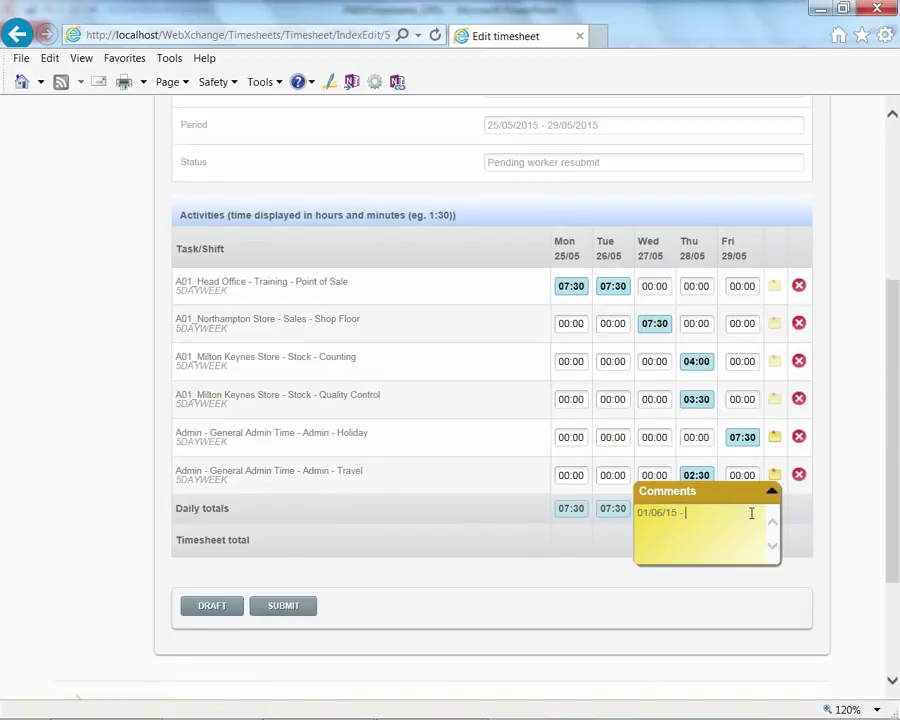
pyautogui.write('Thanks Richard, I forgot that, ')
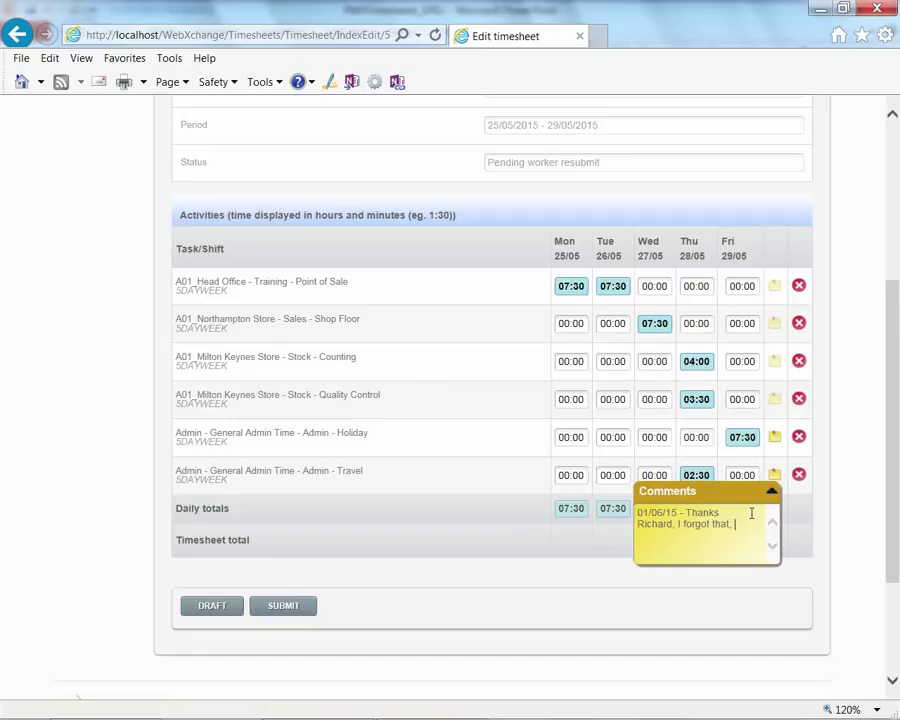
pyautogui.write('corrected now')
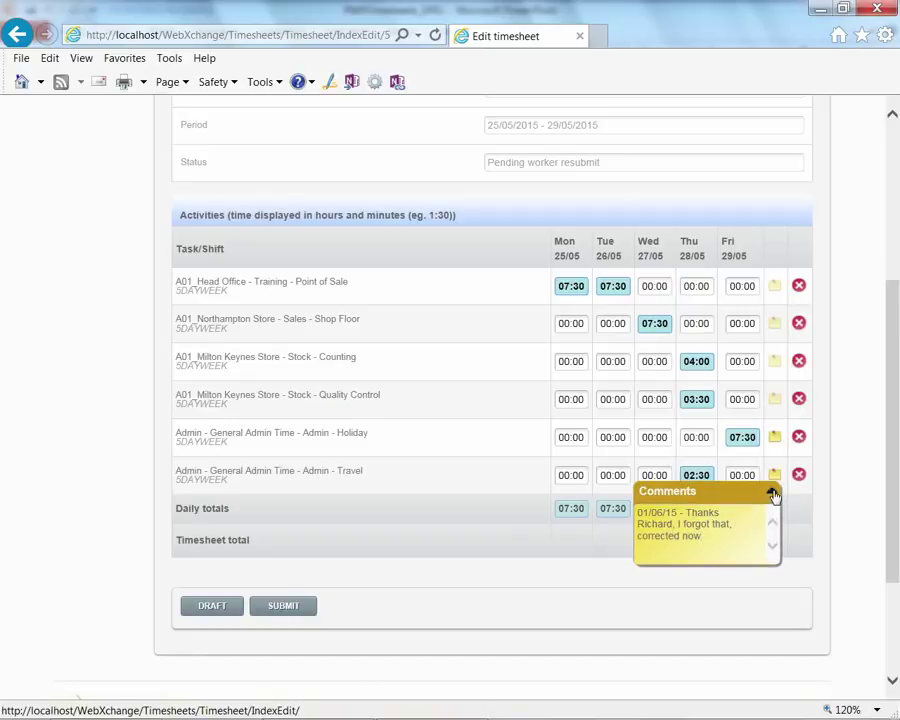
pyautogui.click(771, 491)
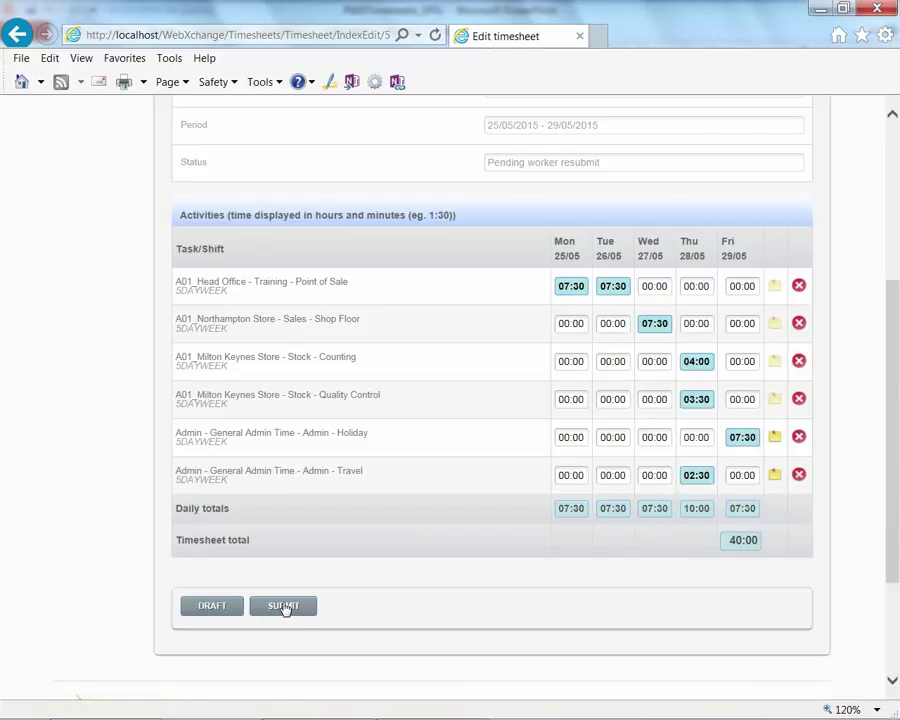
pyautogui.click(284, 606)
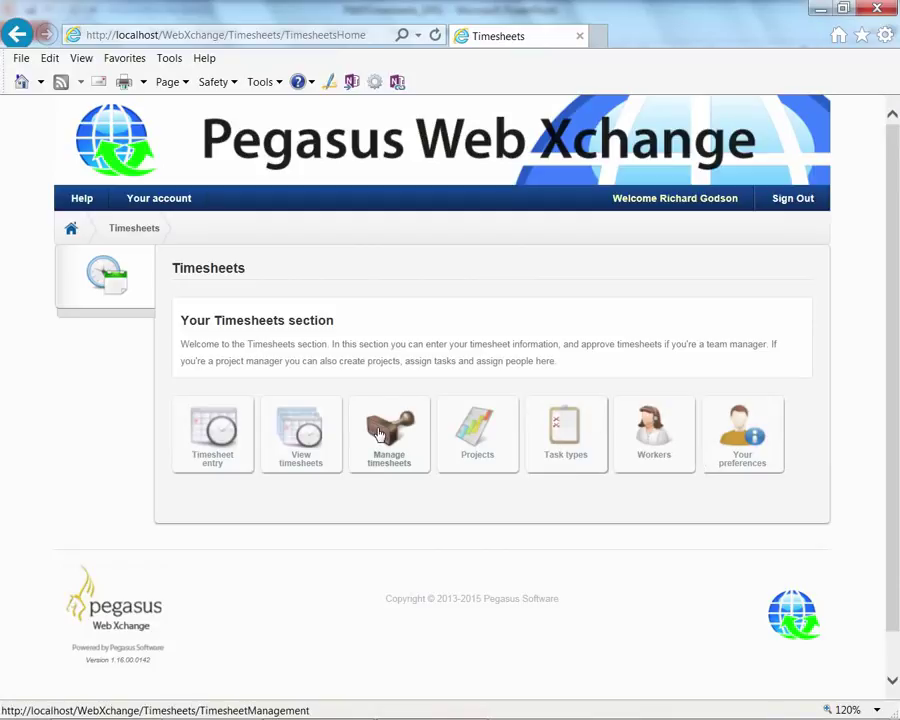
# As the manager, view the resubmitted 25/05/15 - 29/05/15 timesheet, read the comment on its Admin - Travel row, and close it
pyautogui.click(380, 432)
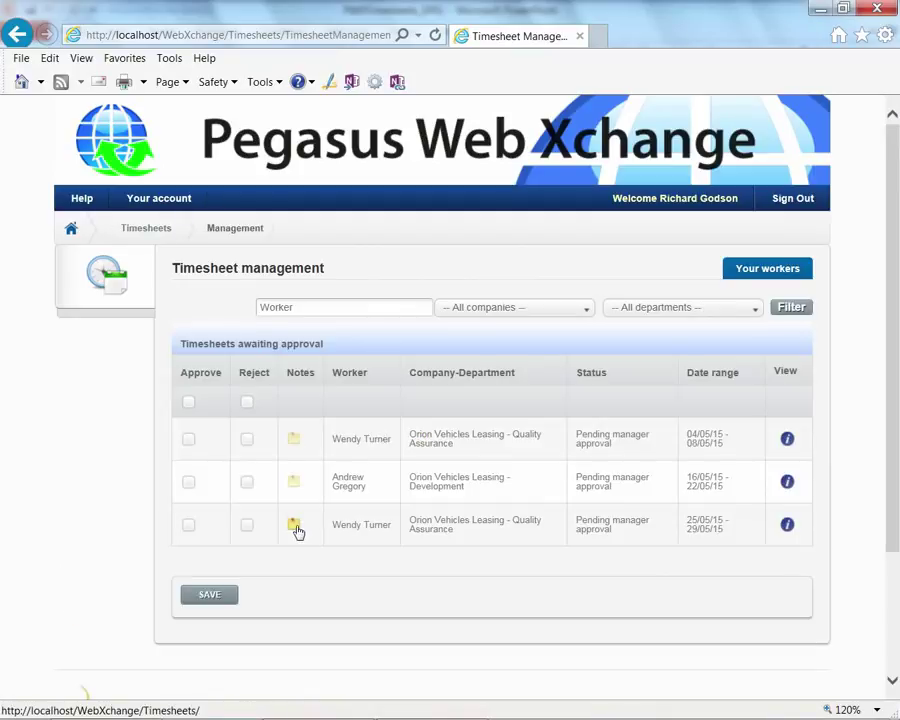
pyautogui.moveTo(297, 531)
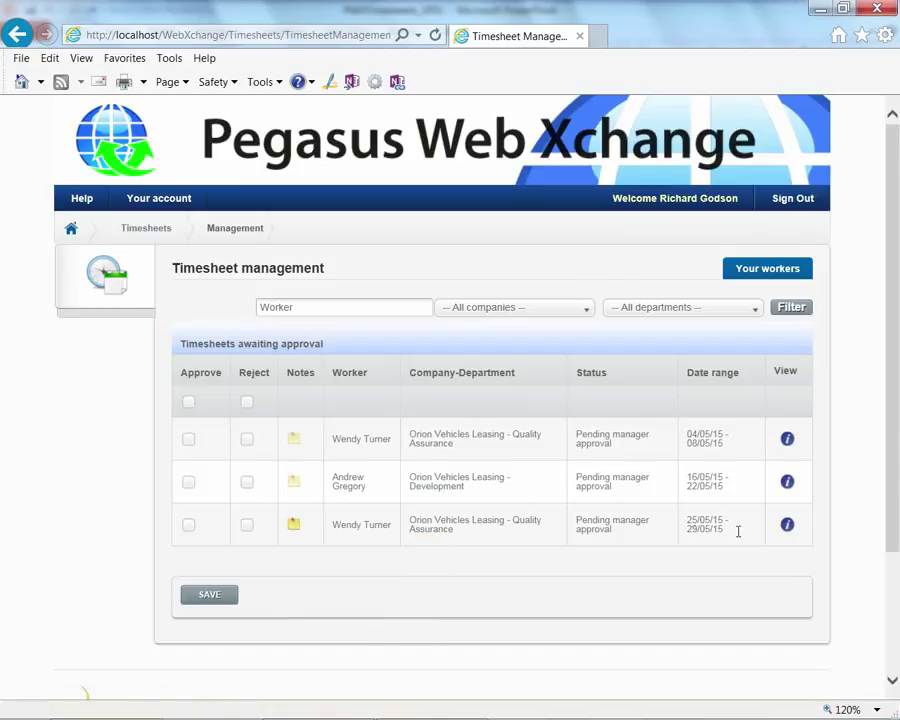
pyautogui.click(786, 525)
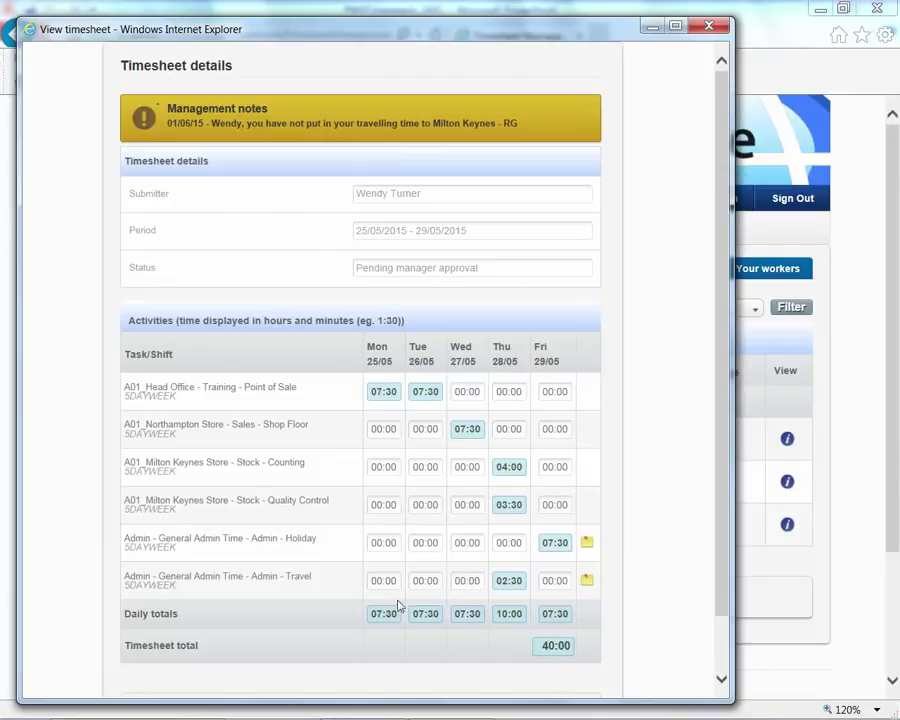
pyautogui.click(586, 583)
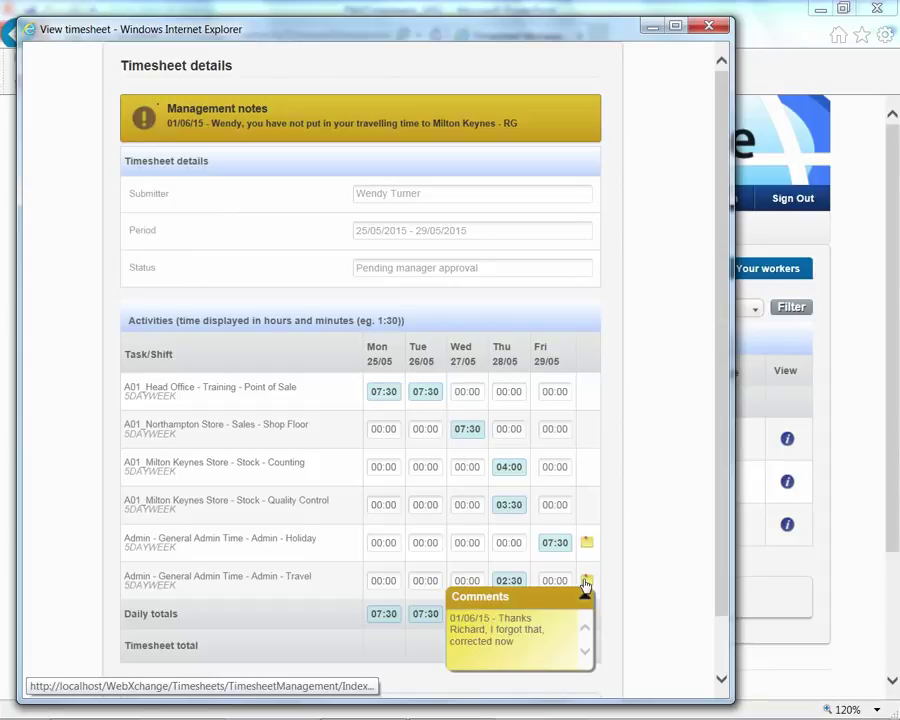
pyautogui.scroll(-1, 707, 440)
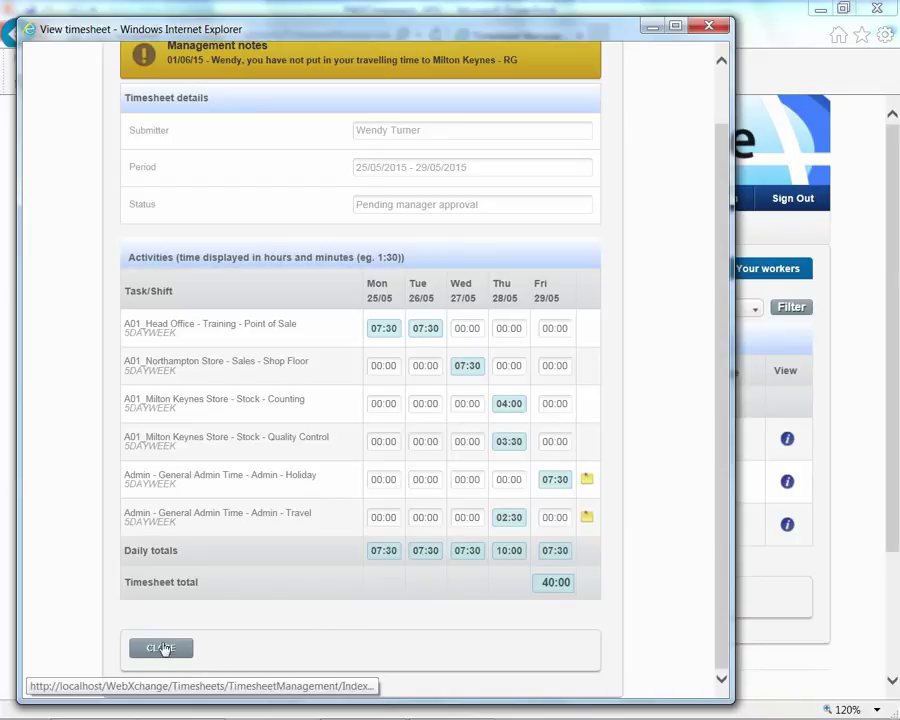
pyautogui.click(161, 648)
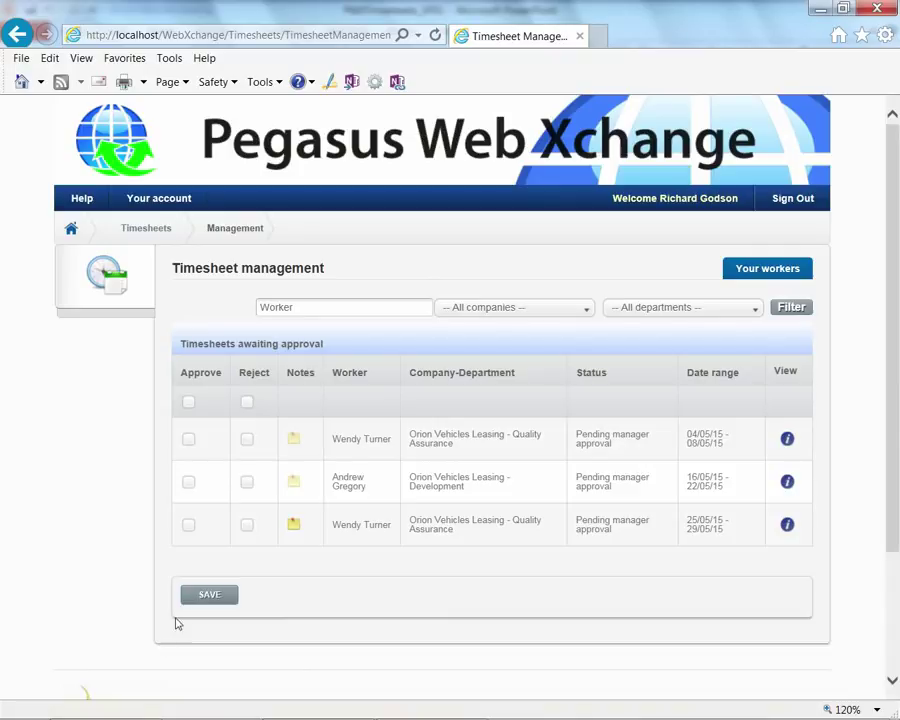
# Approve and save the 25/05/15 - 29/05/15 timesheet, and open the timesheet list in the worker's account
pyautogui.click(189, 526)
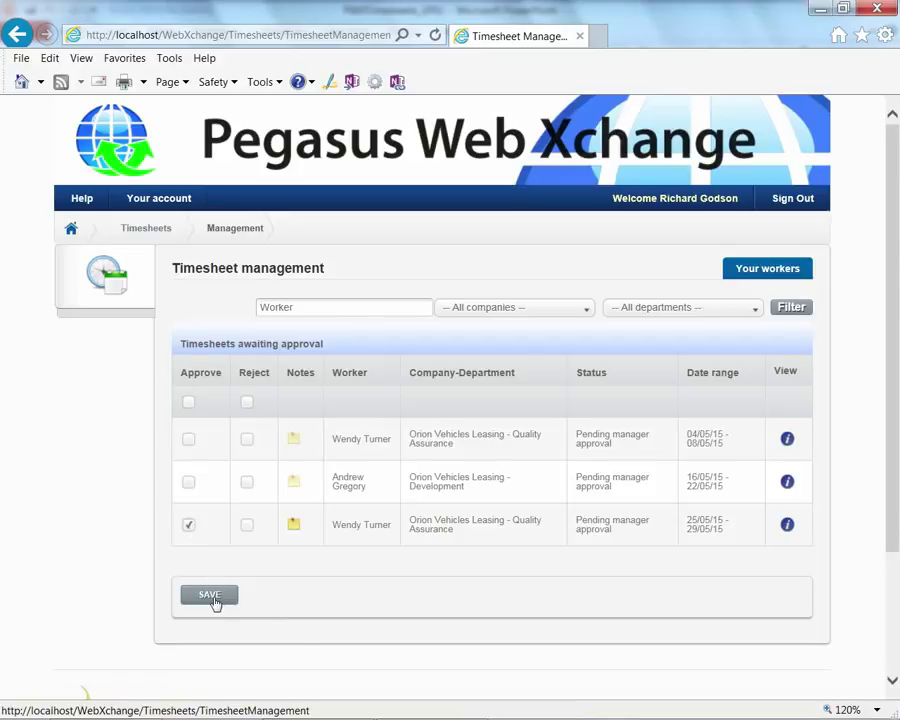
pyautogui.click(210, 596)
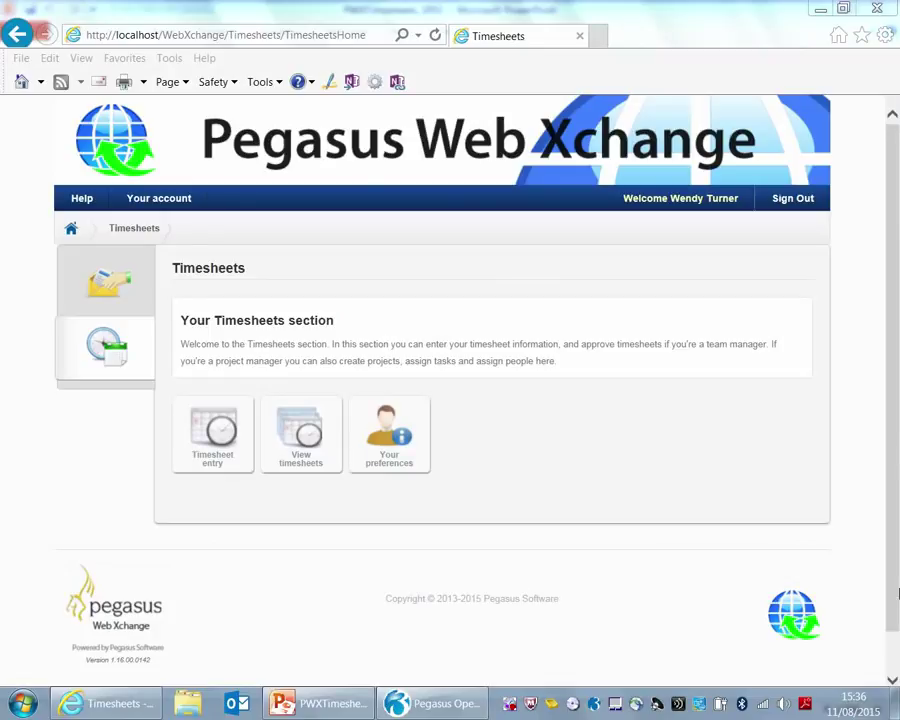
pyautogui.click(307, 434)
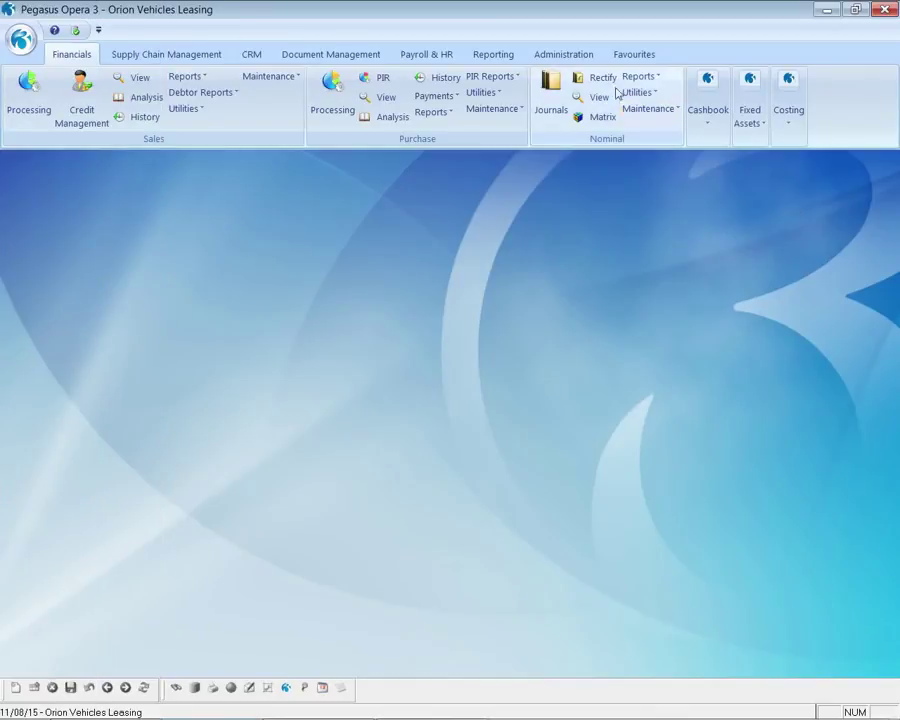
# Switch to Pegasus Opera 3, open the PWX Centre, and check the overall and company-level data to import
pyautogui.click(577, 56)
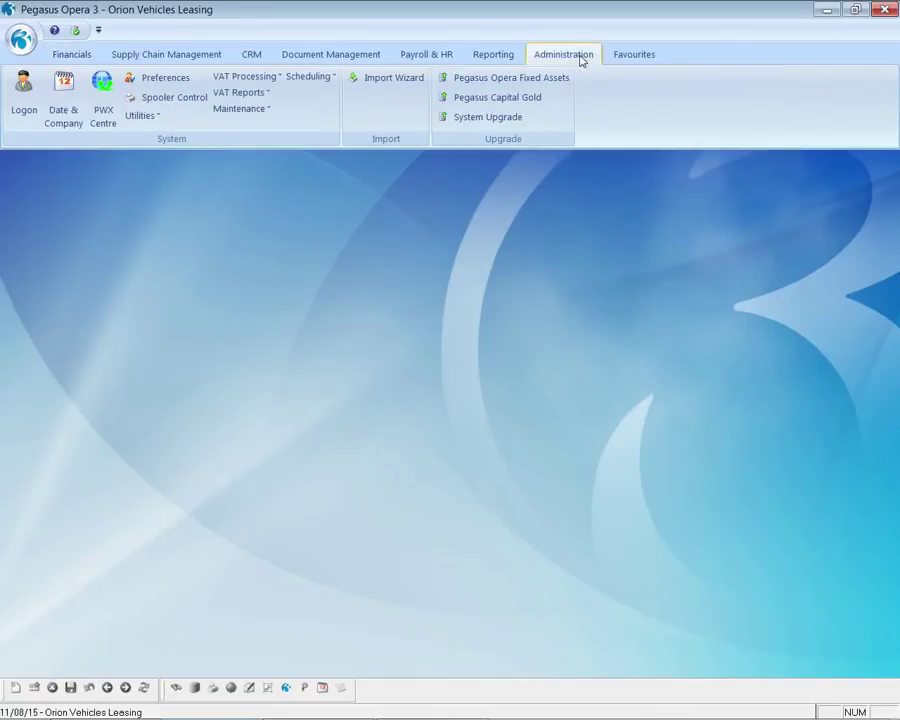
pyautogui.click(103, 97)
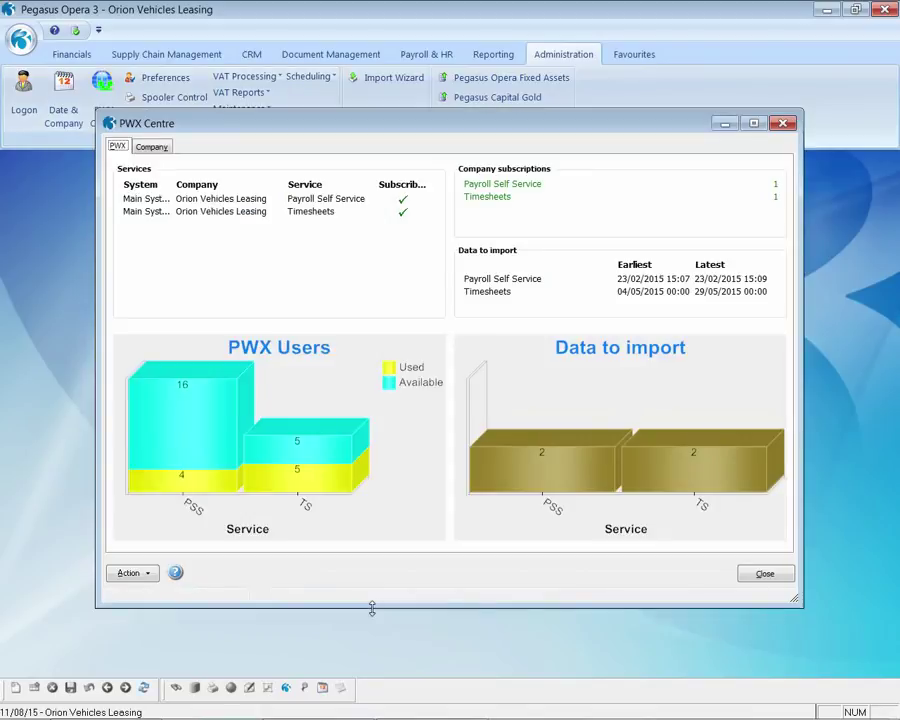
pyautogui.moveTo(672, 476)
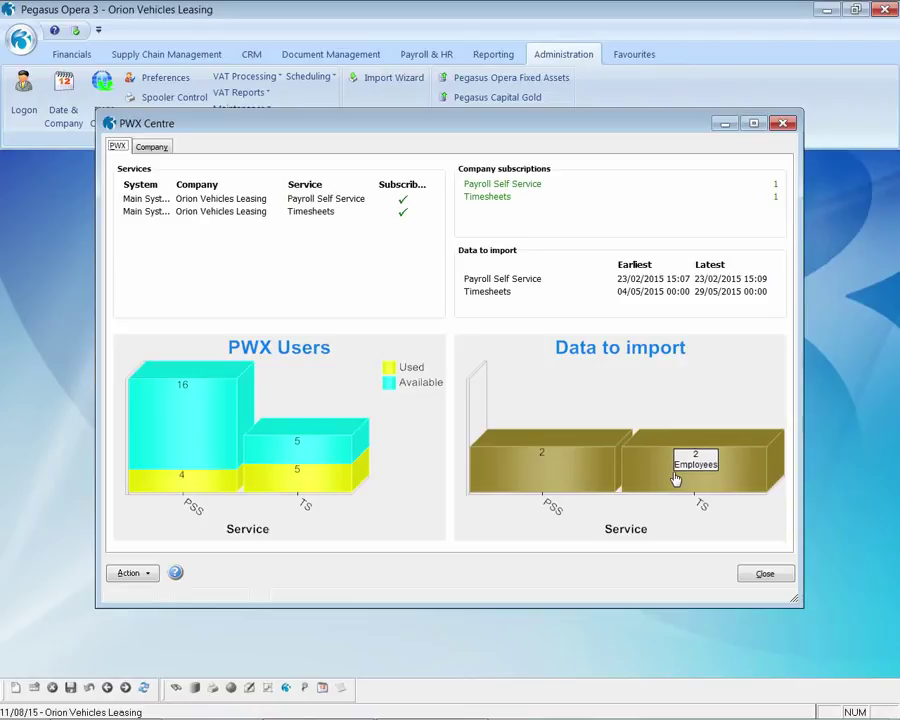
pyautogui.click(155, 146)
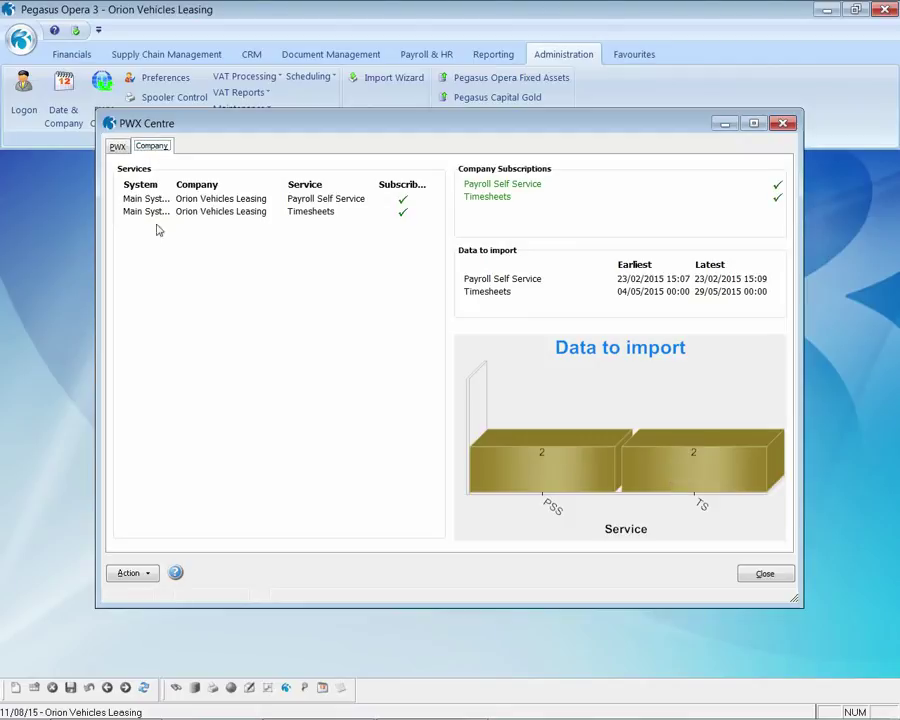
# Start a timesheet import for the Monthly group, dated to 11/08/2015, covering PWX departments BA to TEST
pyautogui.click(136, 580)
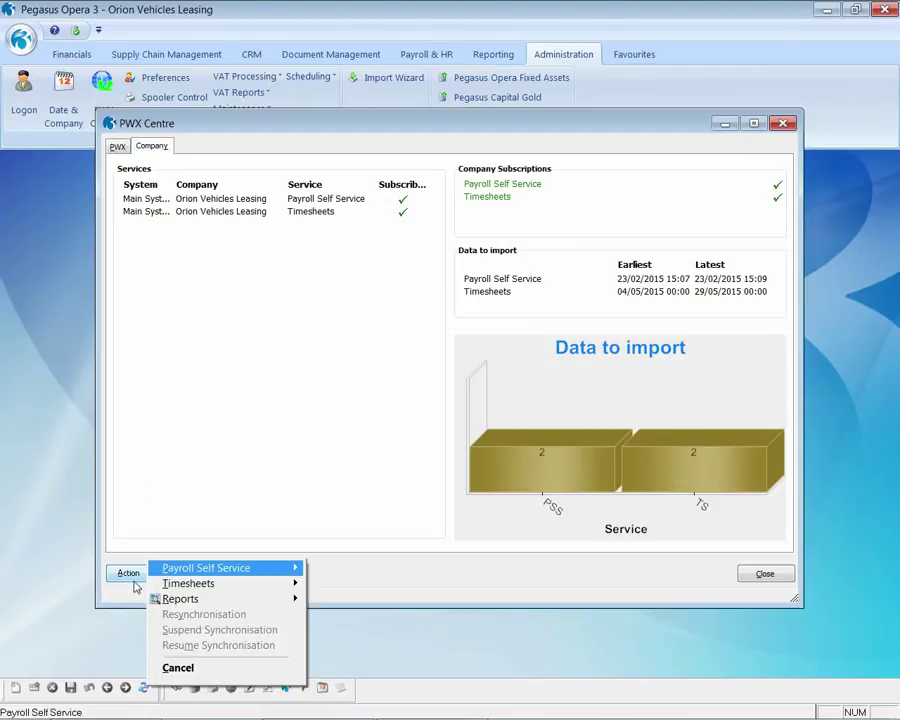
pyautogui.moveTo(166, 603)
pyautogui.moveTo(152, 580)
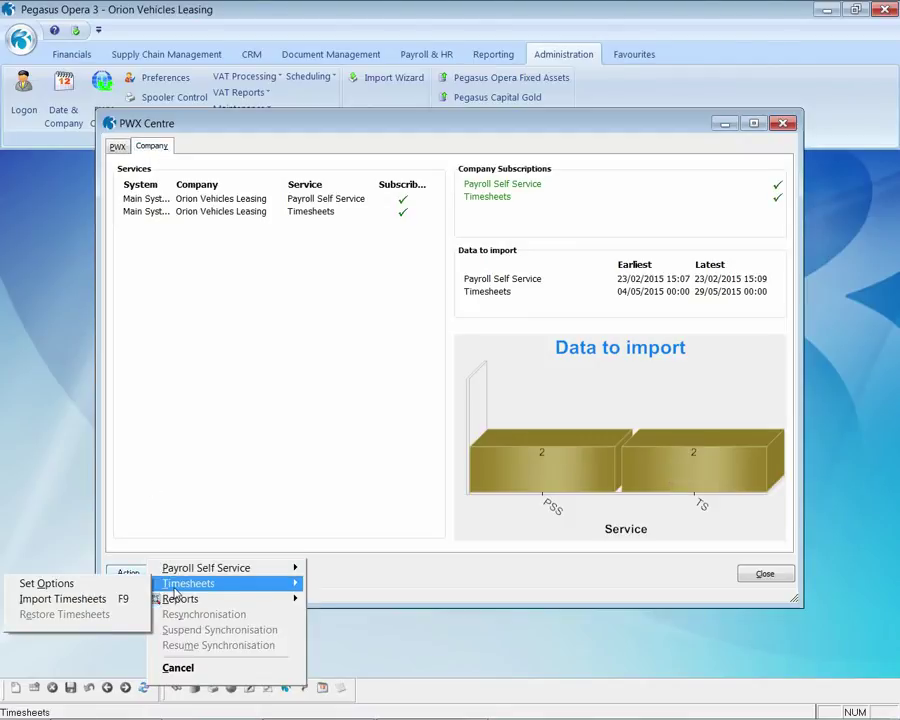
pyautogui.click(128, 598)
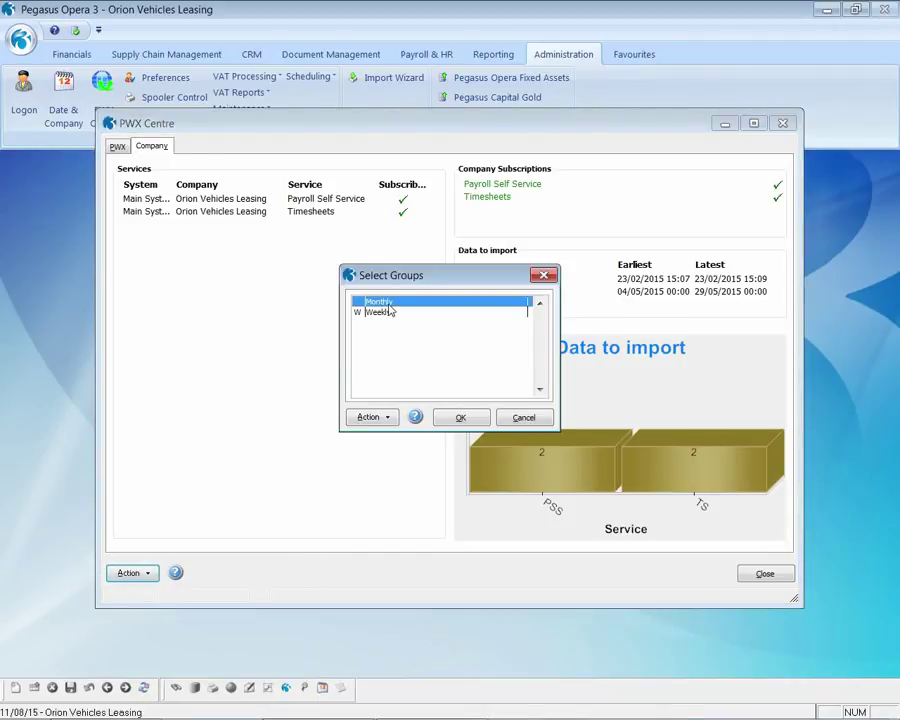
pyautogui.click(461, 417)
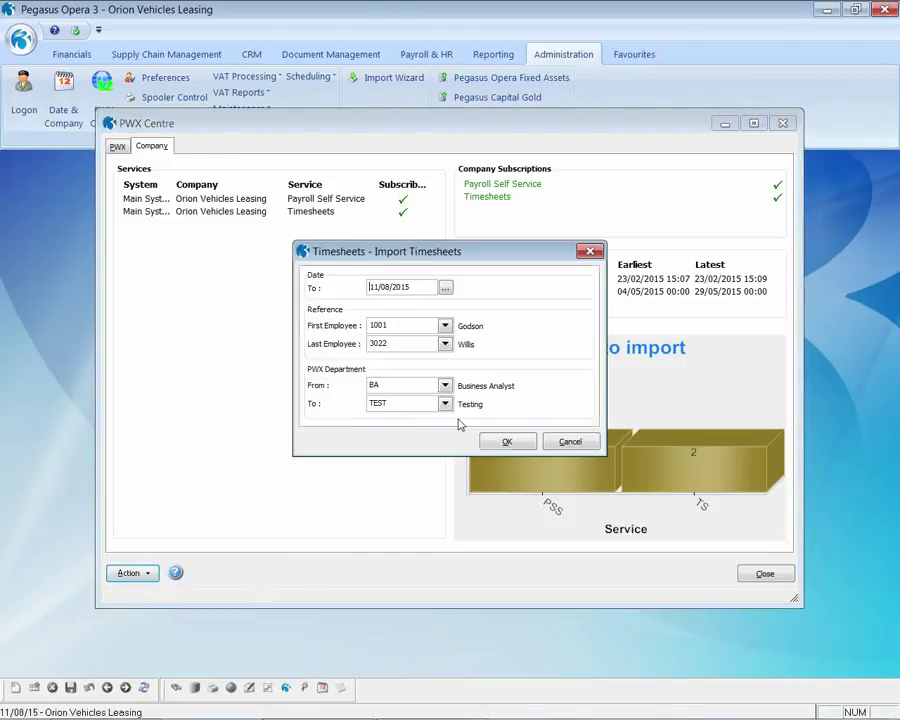
pyautogui.click(512, 445)
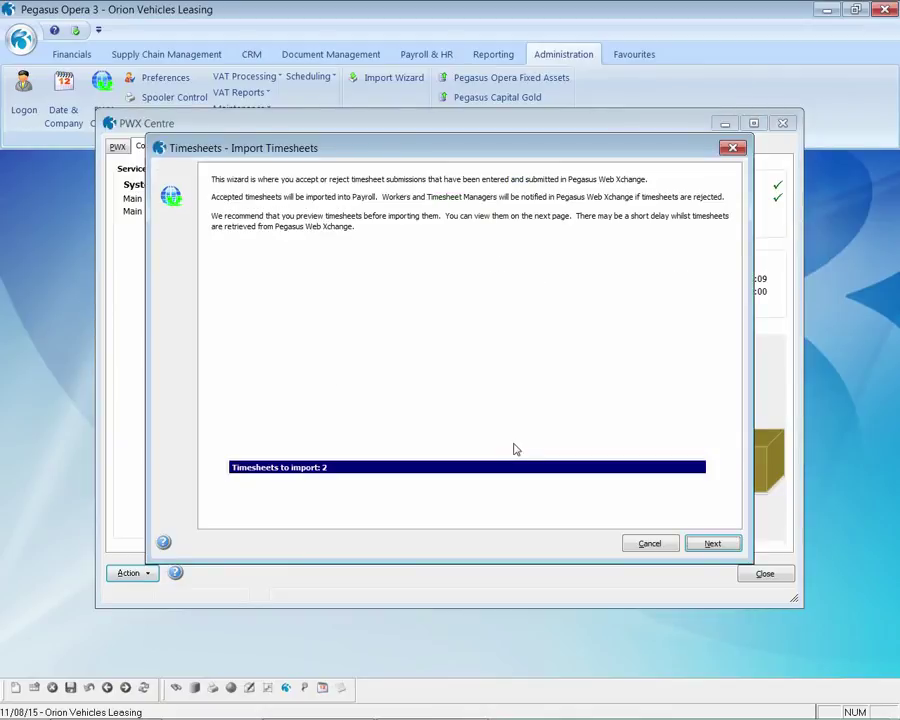
# Publish a preview of the timesheets about to be imported to the screen, and close the report
pyautogui.click(706, 546)
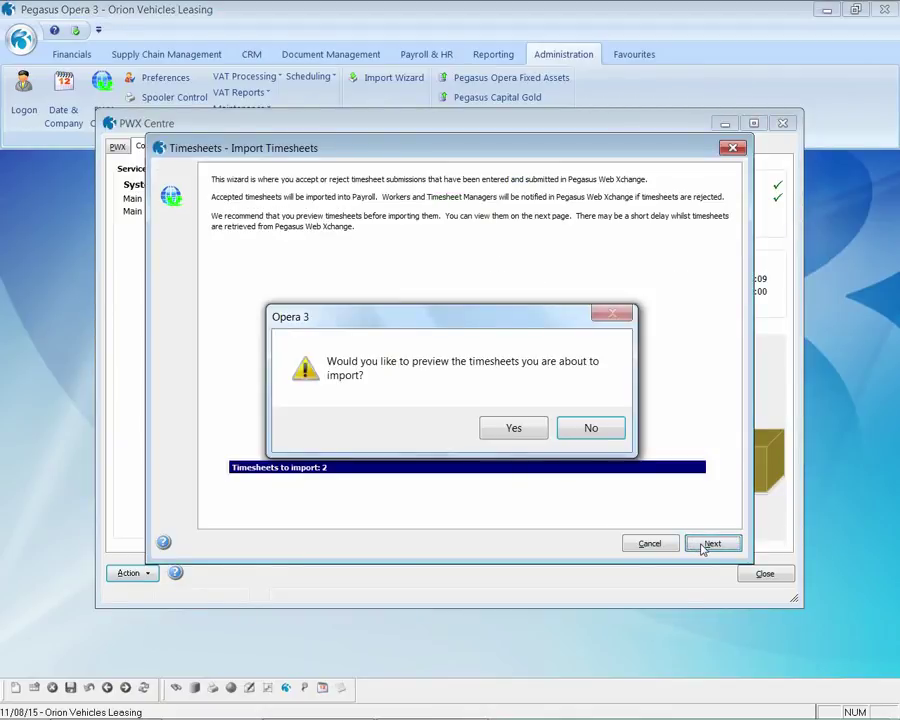
pyautogui.click(512, 428)
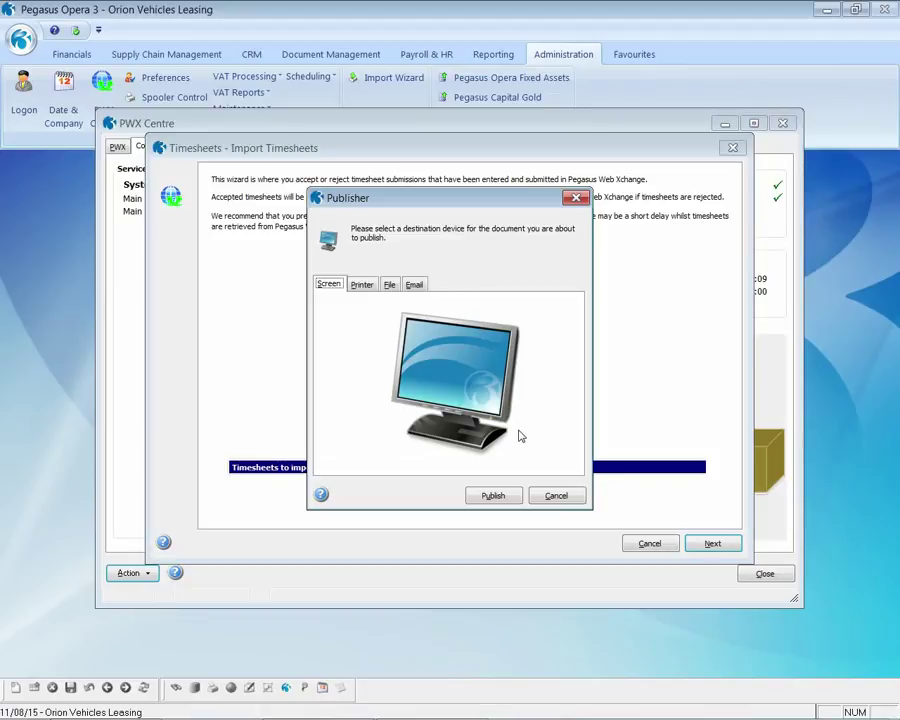
pyautogui.click(504, 498)
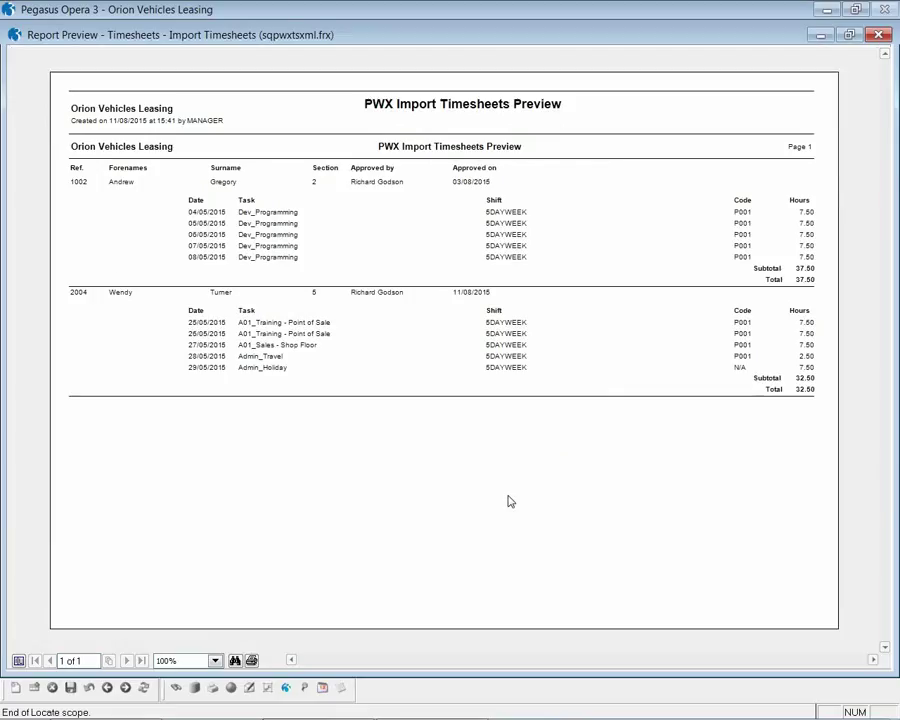
pyautogui.click(879, 35)
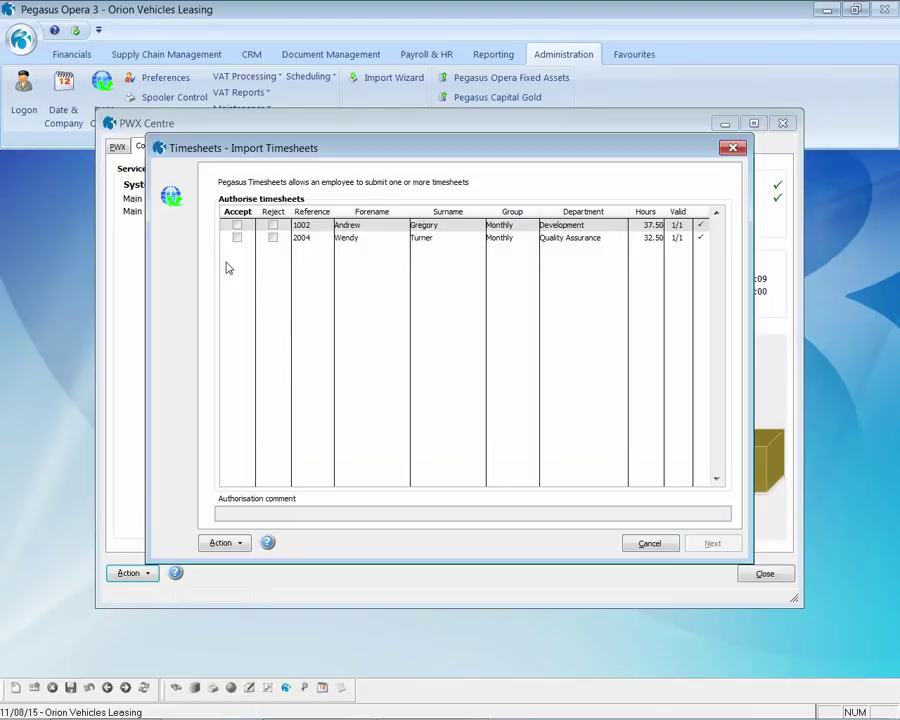
# View more detail for the Development worker's timesheet, including its task lines and units summary, and close it
pyautogui.click(228, 544)
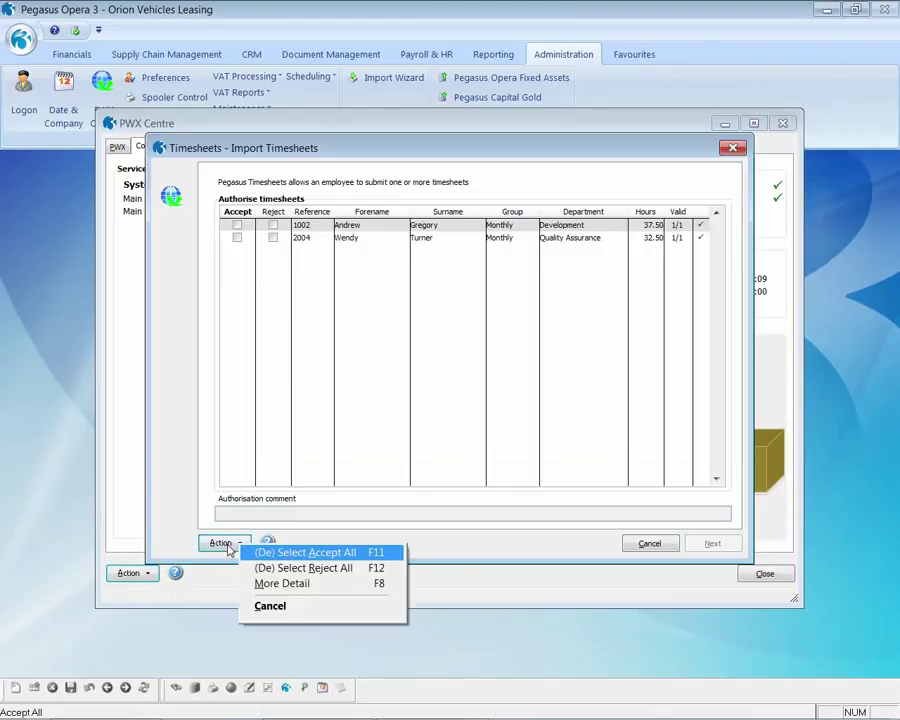
pyautogui.click(269, 585)
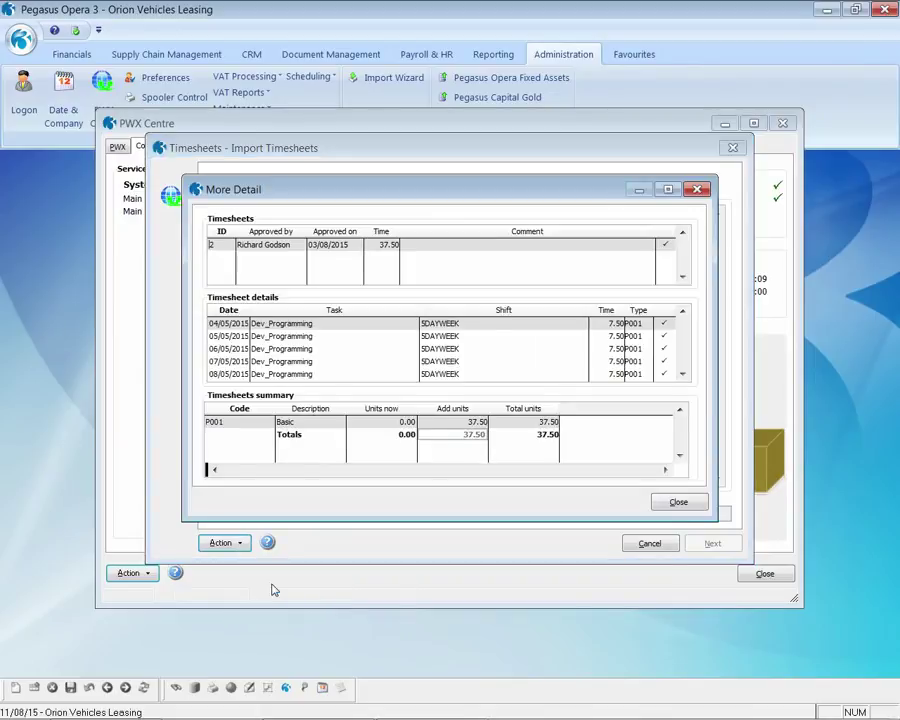
pyautogui.click(670, 505)
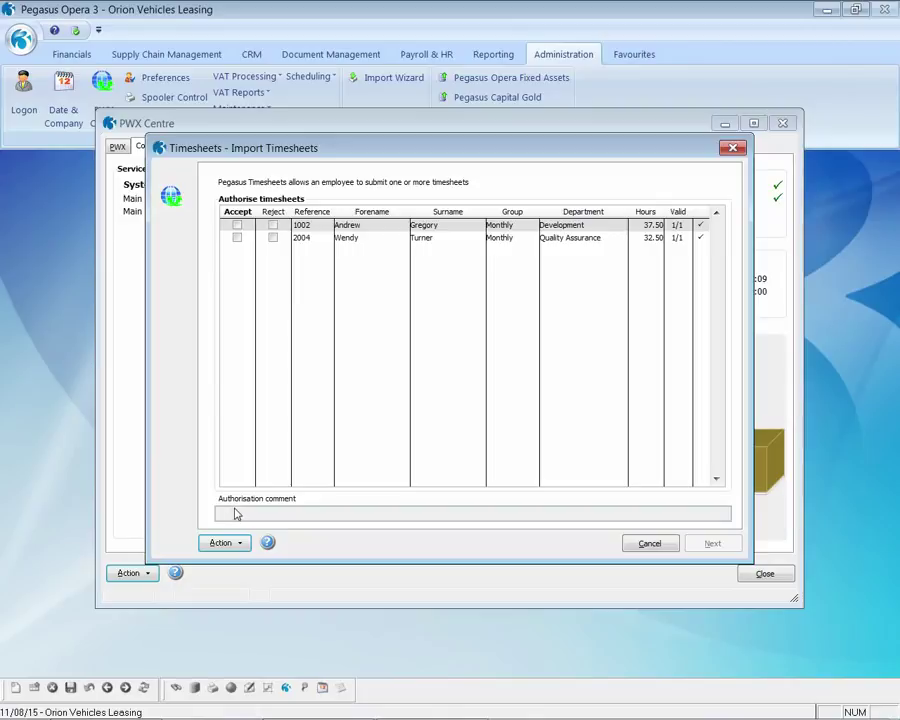
# Accept and import only the Quality Assurance worker's timesheet, and publish the submission audit report to the screen
pyautogui.click(237, 240)
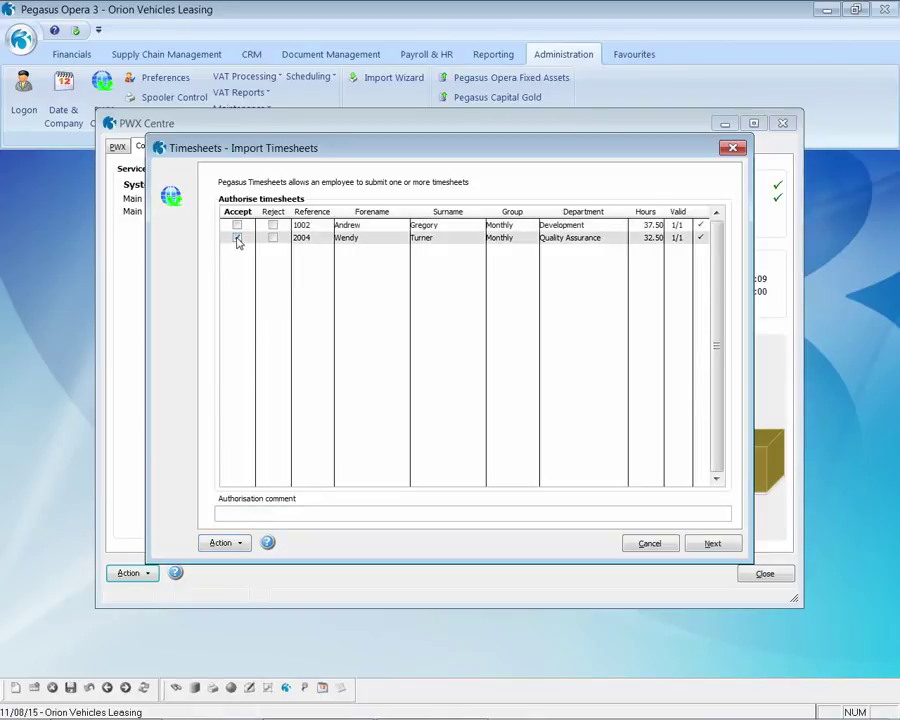
pyautogui.click(706, 544)
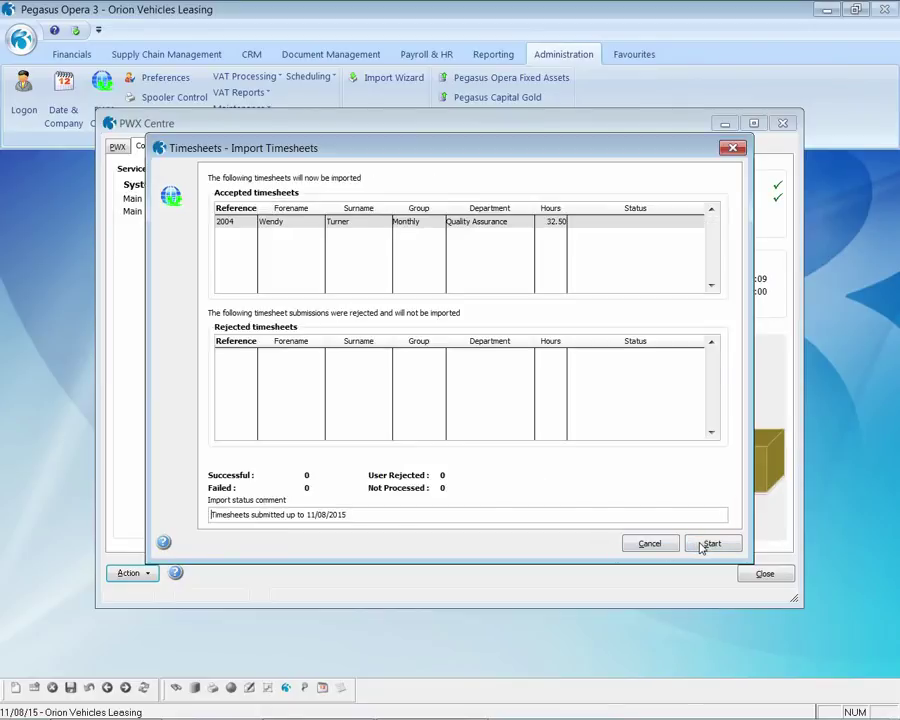
pyautogui.click(706, 544)
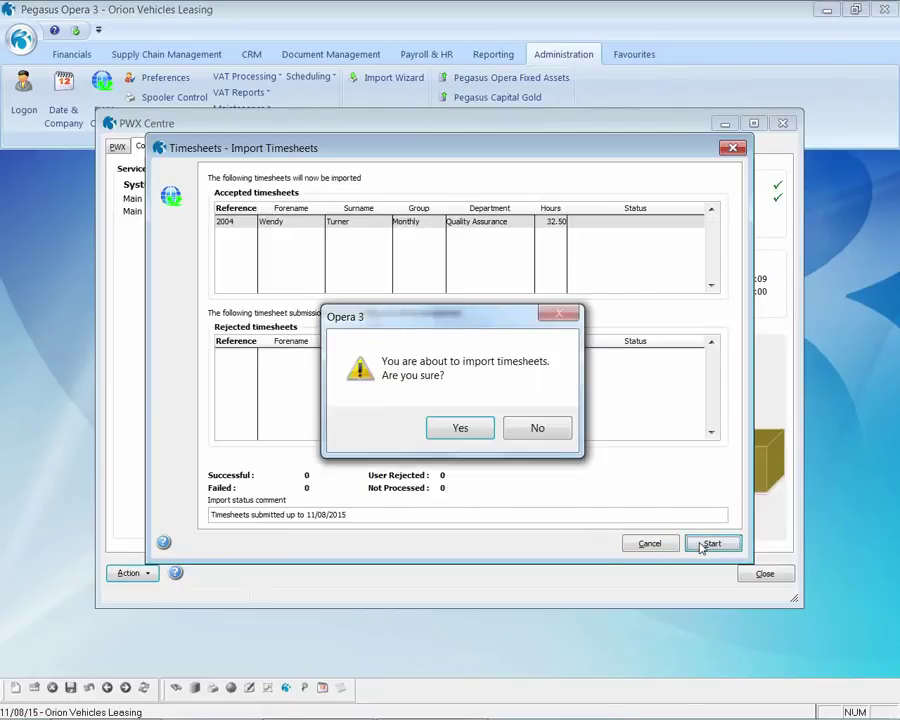
pyautogui.click(485, 431)
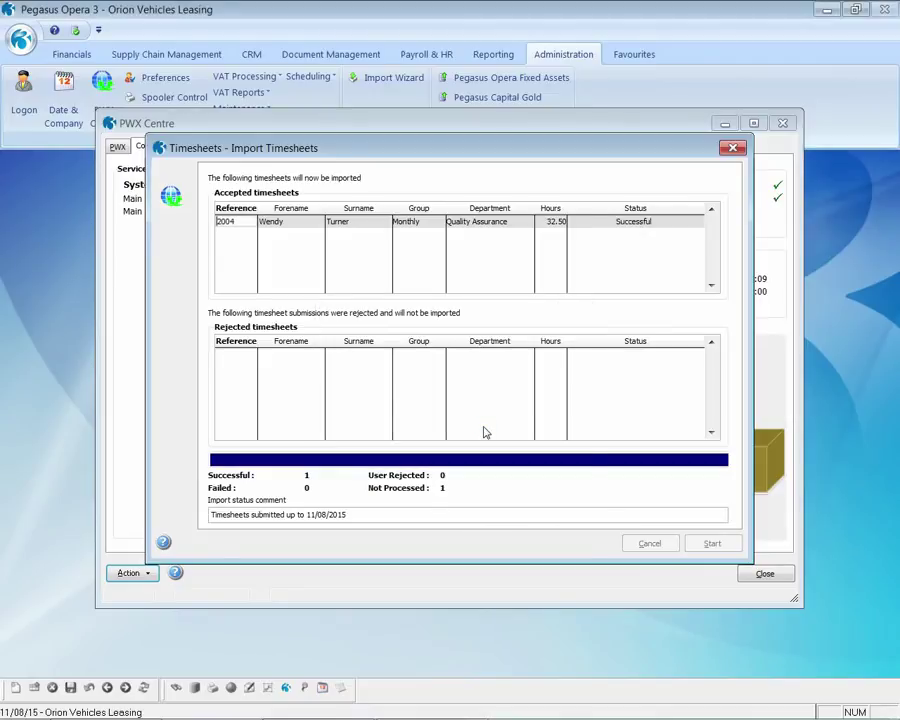
pyautogui.click(506, 496)
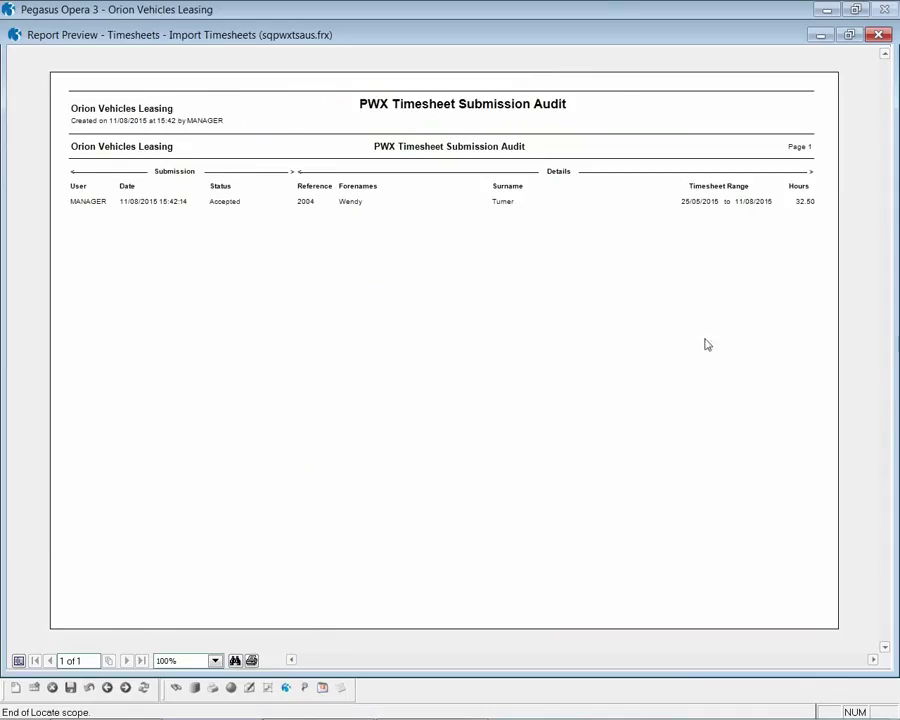
# Close the submission audit report and finish the timesheet import
pyautogui.click(878, 34)
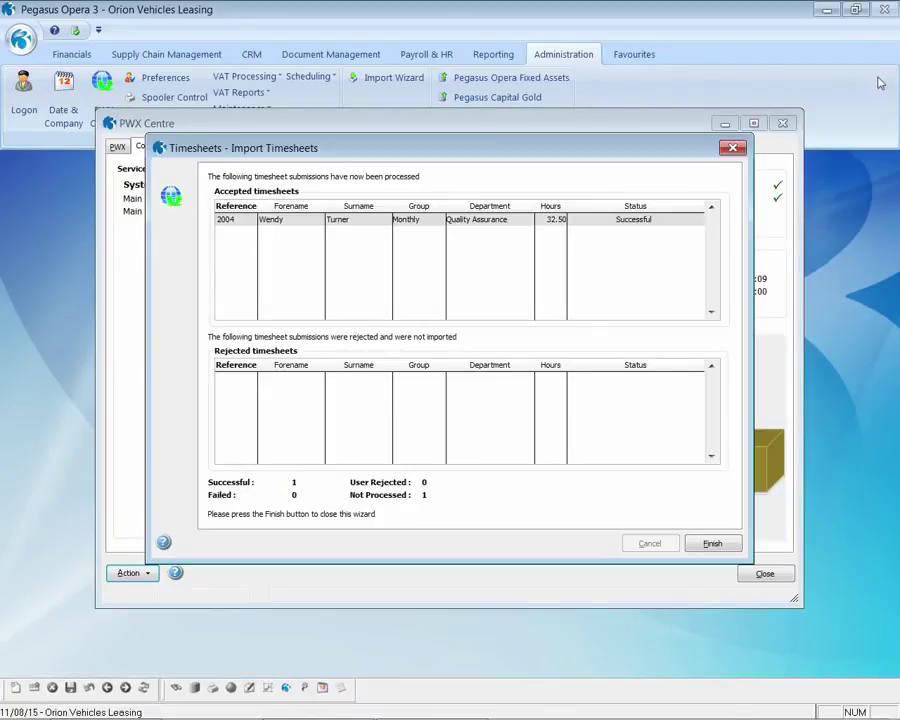
pyautogui.click(715, 544)
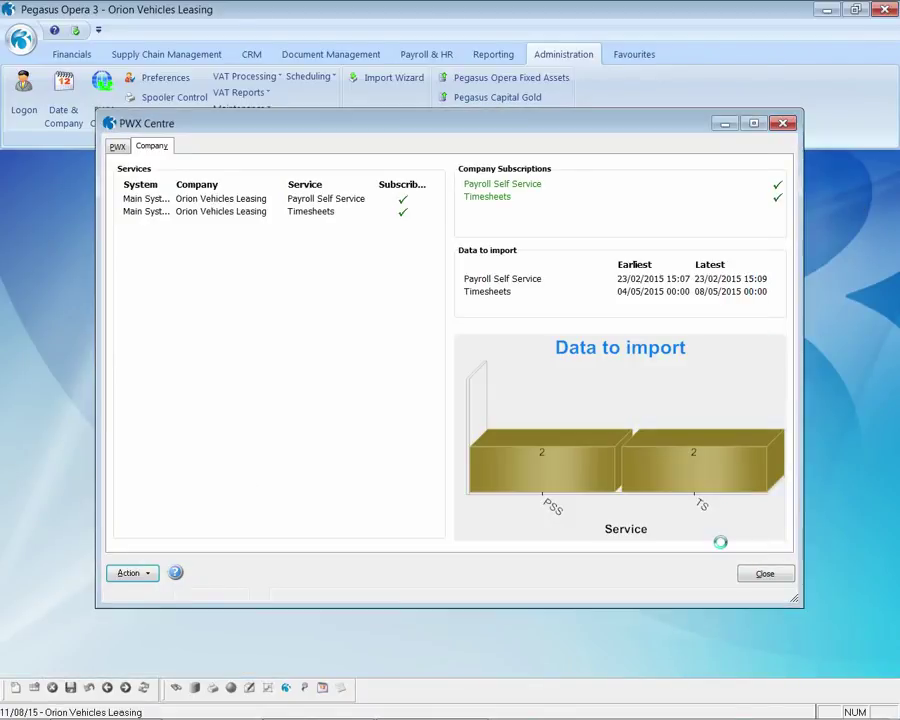
# Switch to Pegasus Web Xchange and check the statuses in the worker's list of timesheets
pyautogui.moveTo(707, 485)
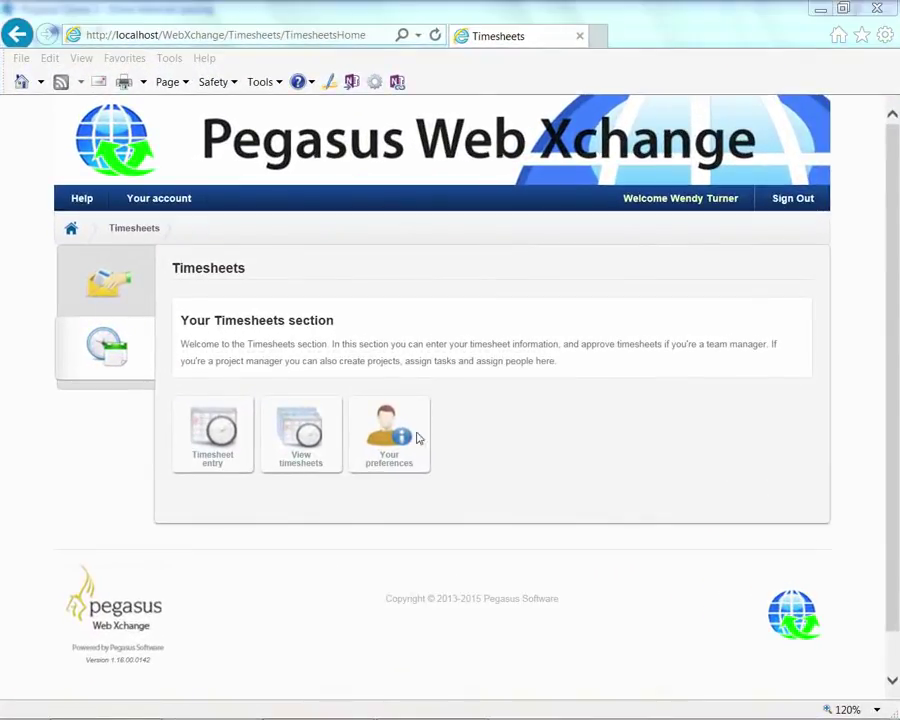
pyautogui.click(302, 436)
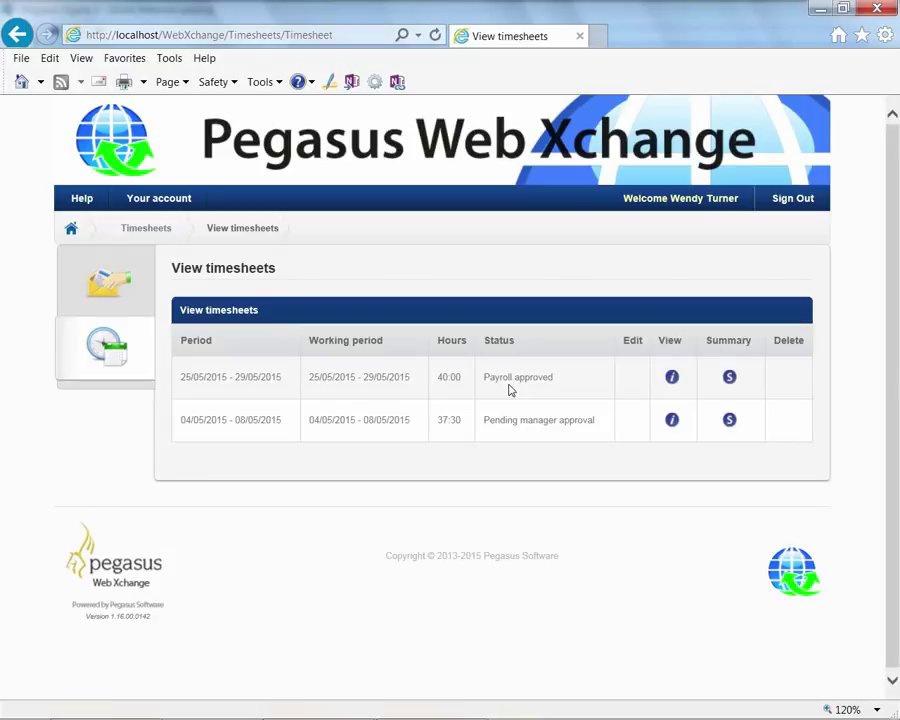
pyautogui.hotkey('alt', 'Left')
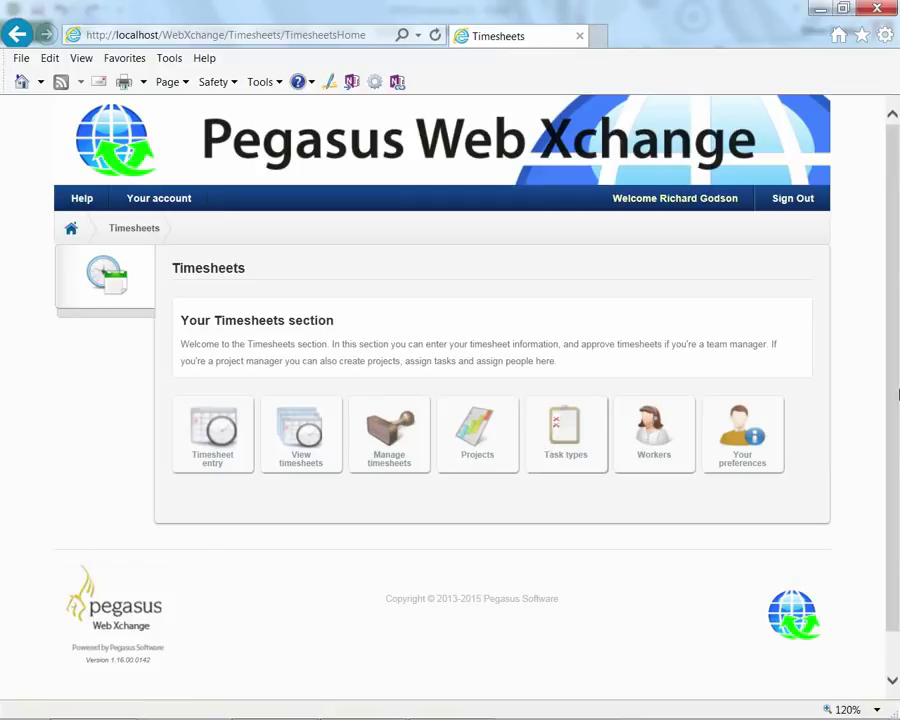
# As the manager, open the project activity filter for projects, keeping Live projects and All task types selected
pyautogui.click(486, 458)
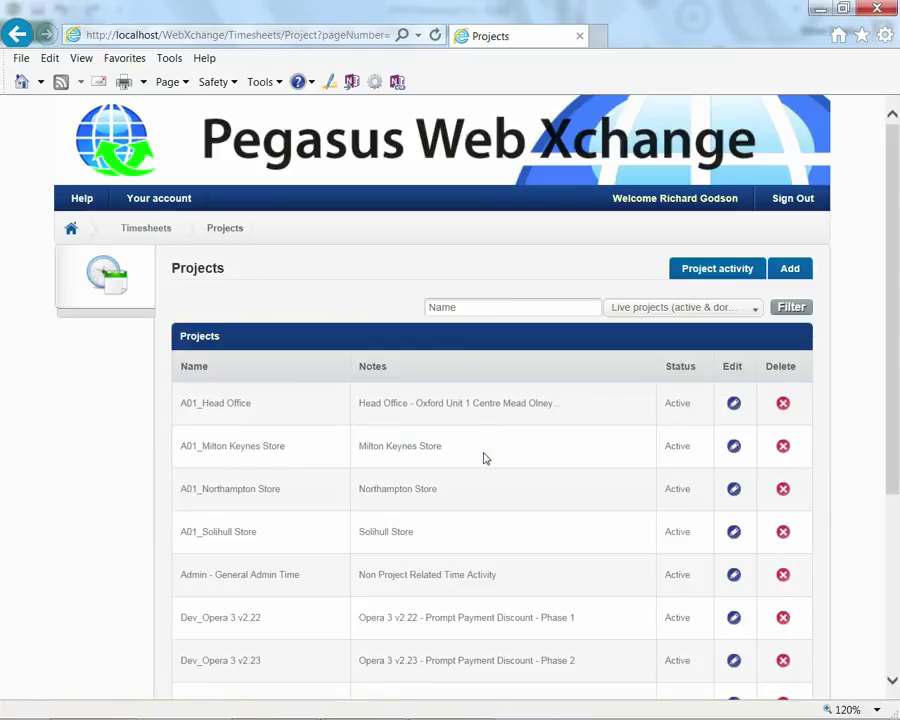
pyautogui.click(705, 272)
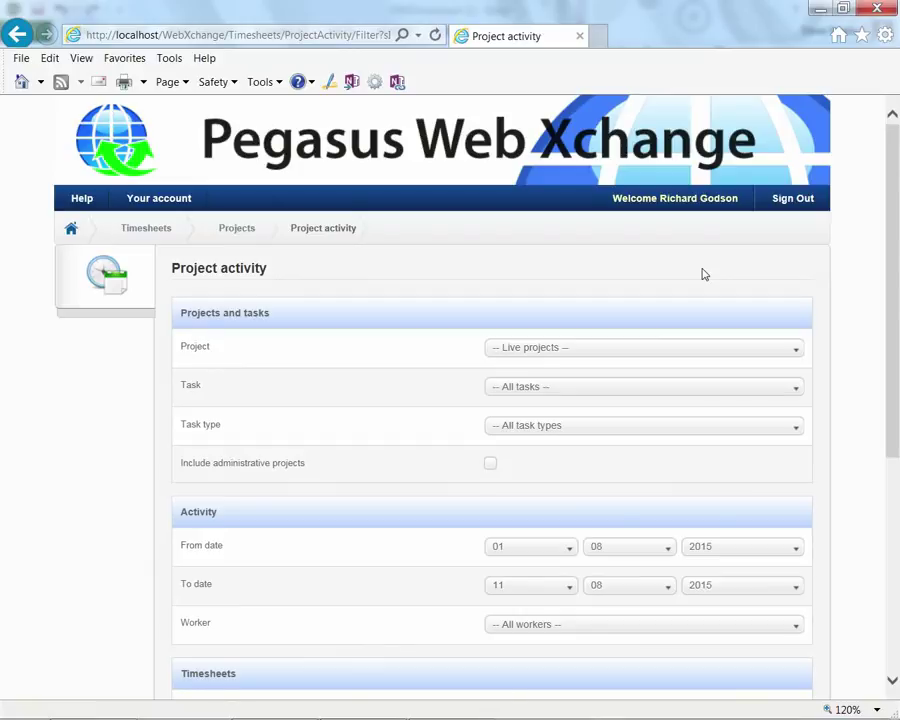
pyautogui.click(797, 352)
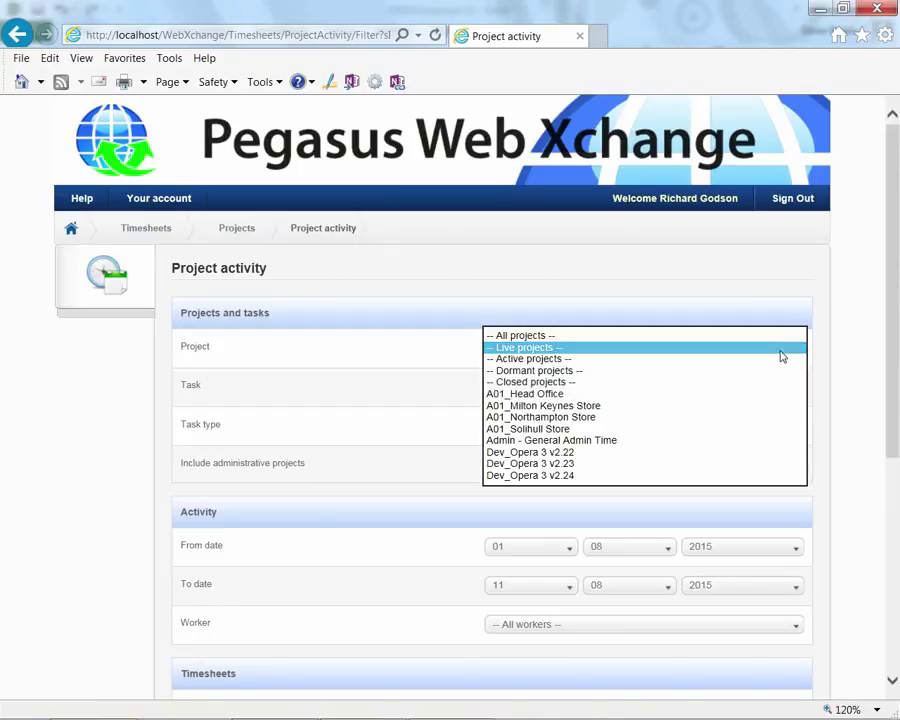
pyautogui.click(780, 352)
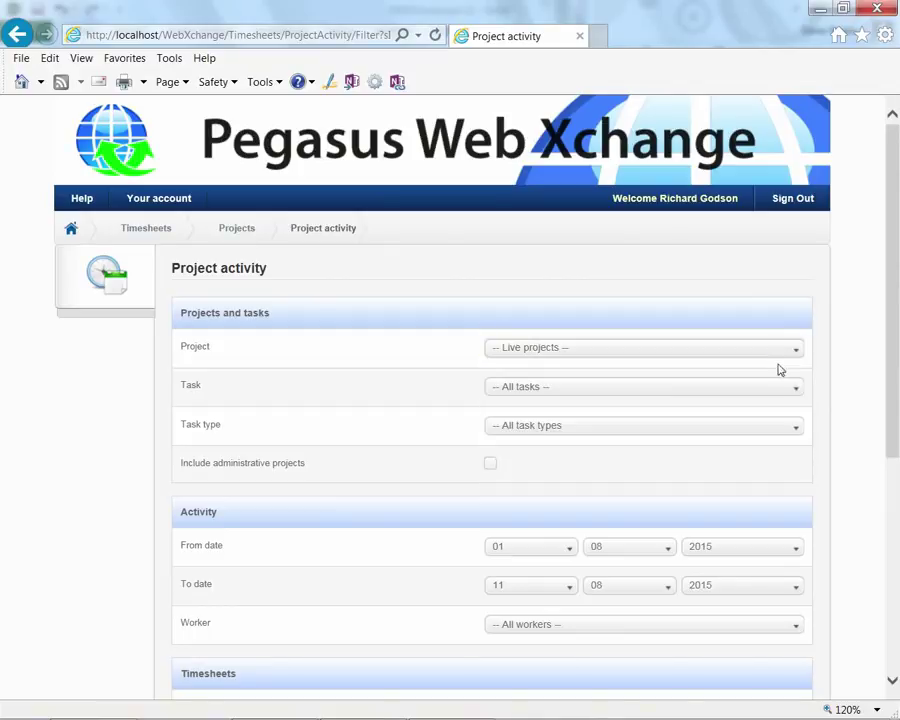
pyautogui.click(796, 431)
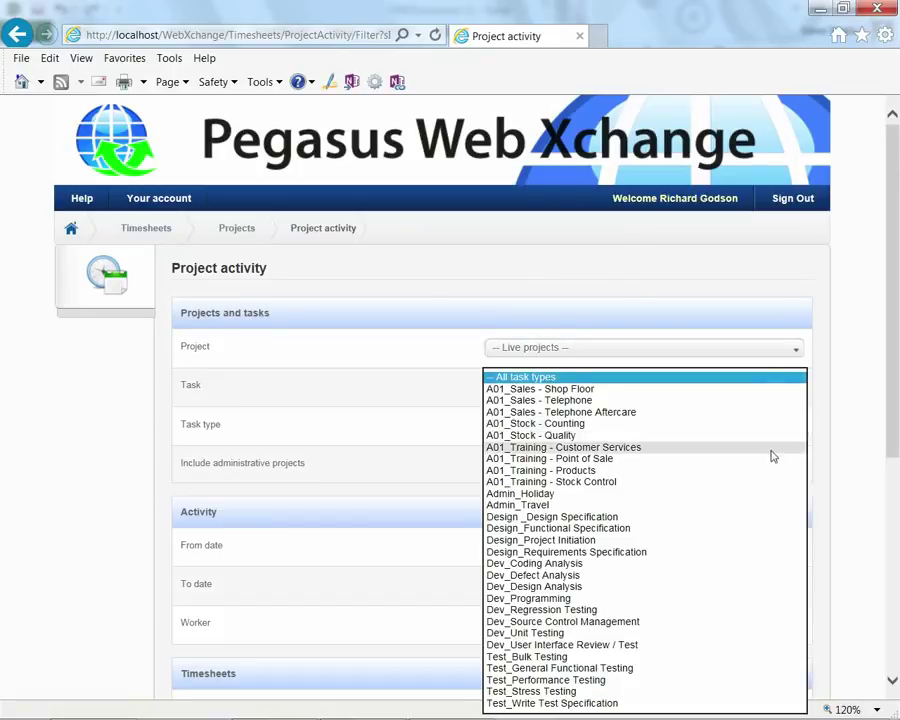
pyautogui.click(785, 378)
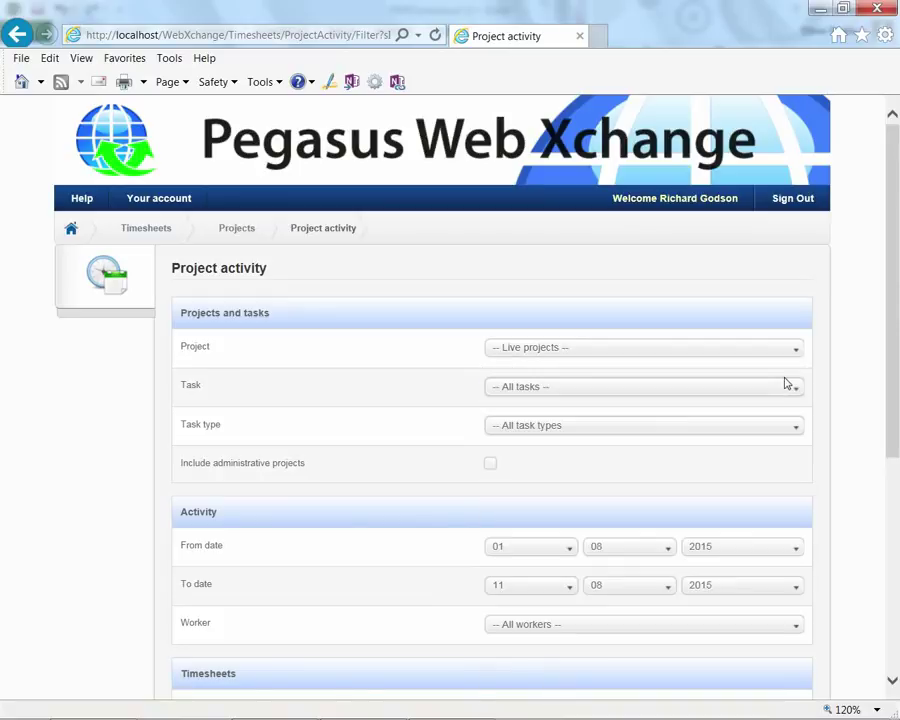
# Set the year of the activity From date to 2014 and keep All workers selected
pyautogui.click(795, 553)
pyautogui.click(790, 557)
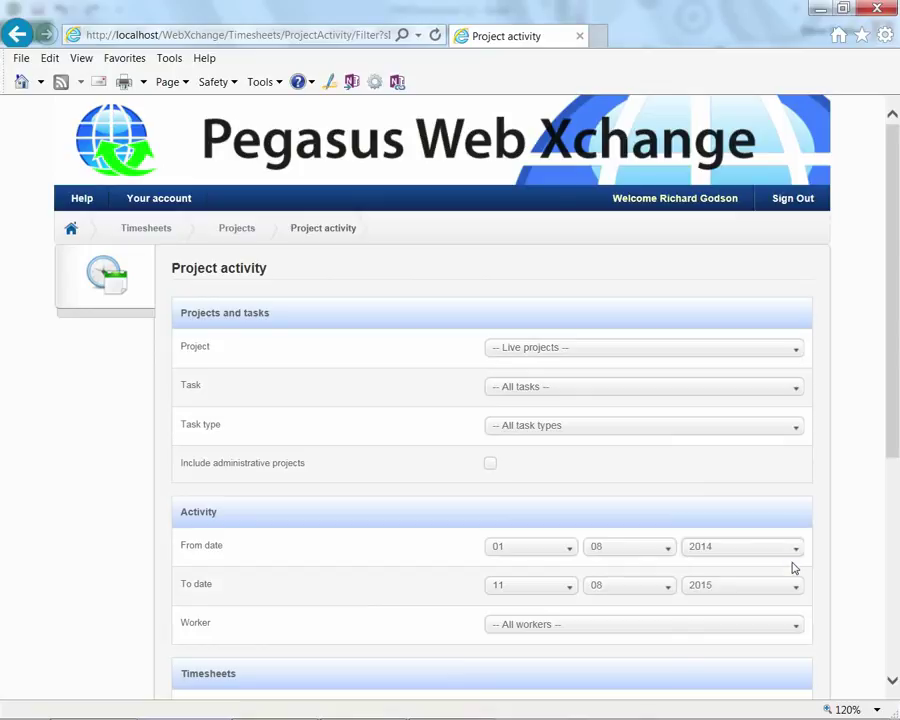
pyautogui.scroll(-1, 792, 569)
pyautogui.scroll(-1, 792, 569)
pyautogui.click(796, 445)
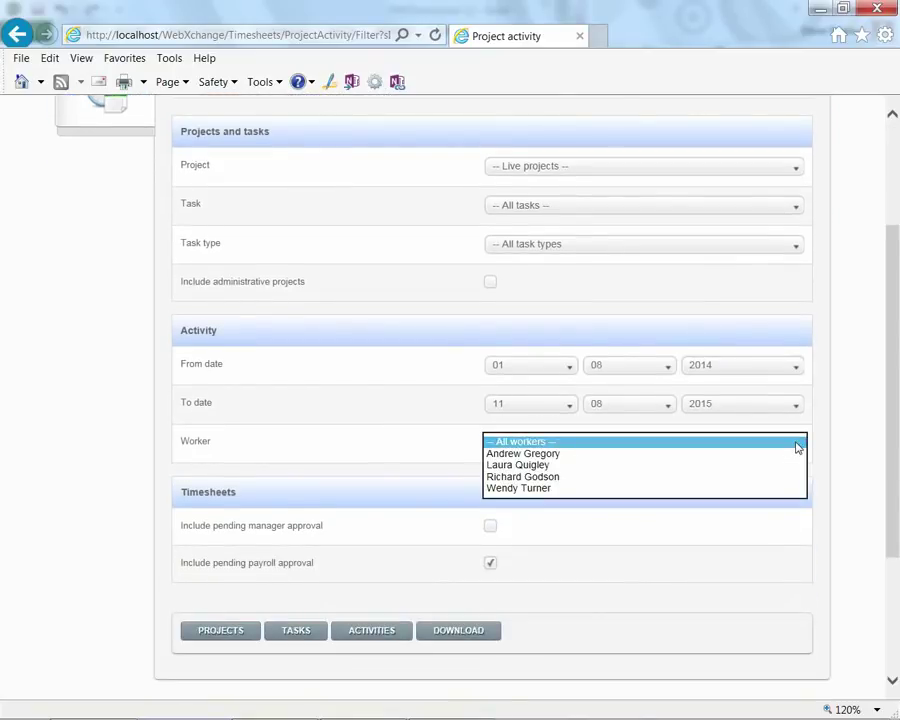
pyautogui.click(688, 445)
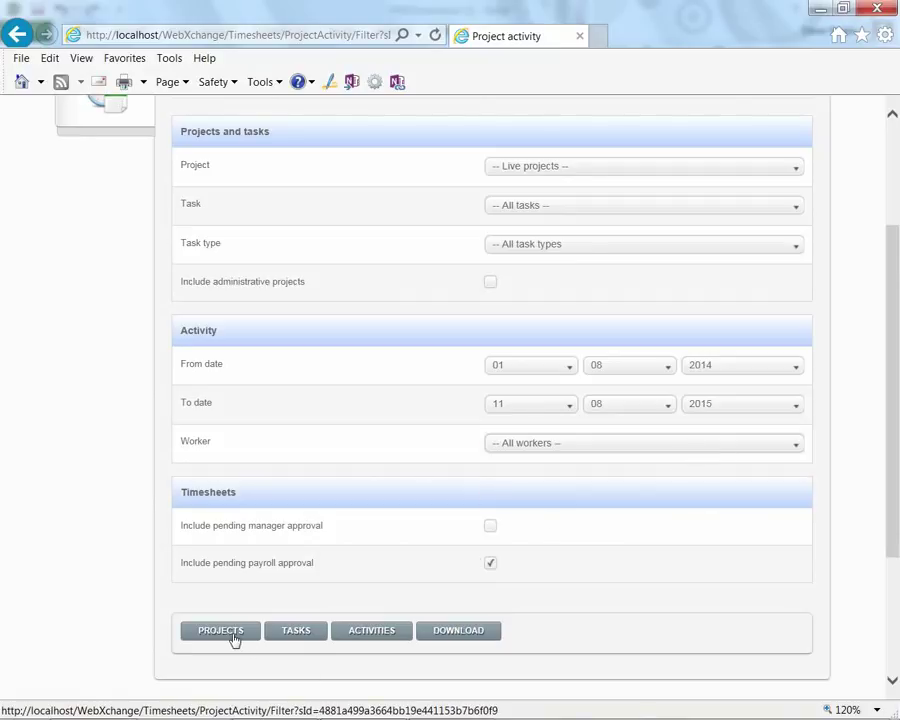
# Show the project summary and drill down through A01_Head Office's tasks to the activities for Training - Point of Sale
pyautogui.click(225, 631)
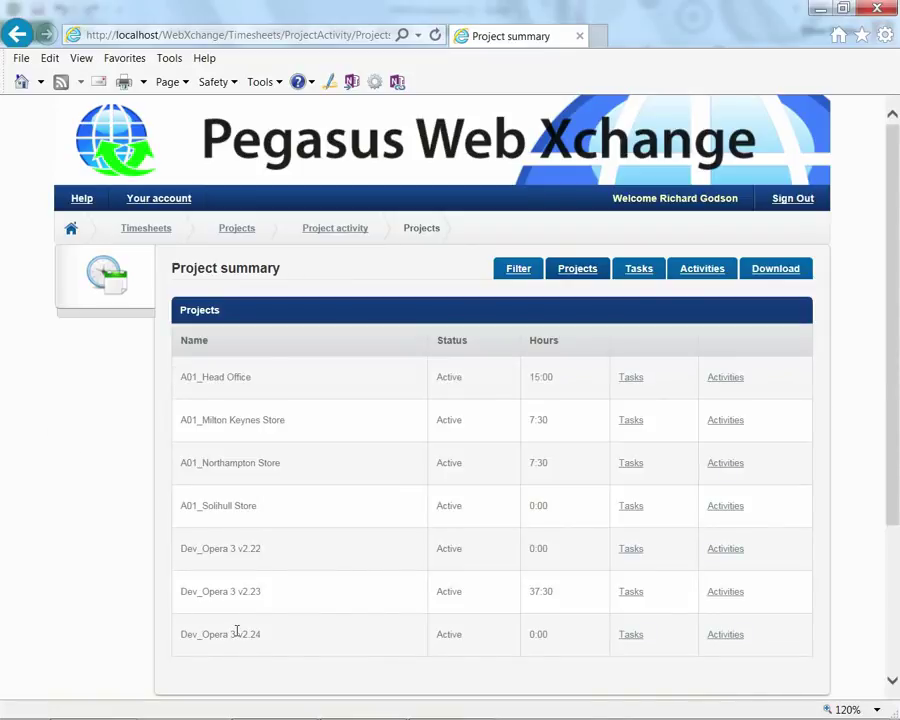
pyautogui.click(630, 381)
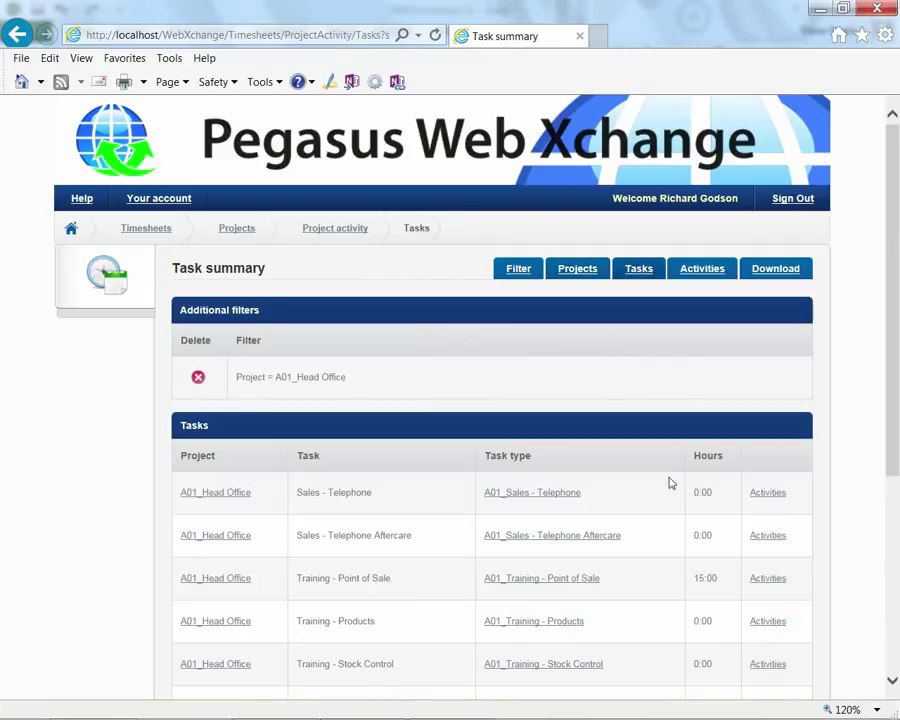
pyautogui.scroll(-3, 674, 524)
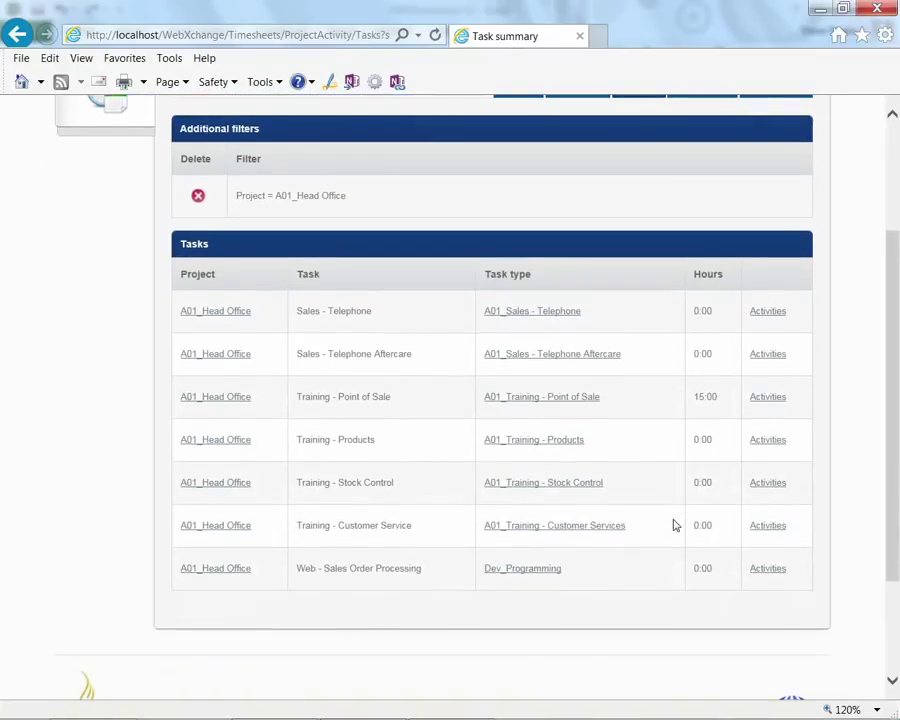
pyautogui.click(761, 403)
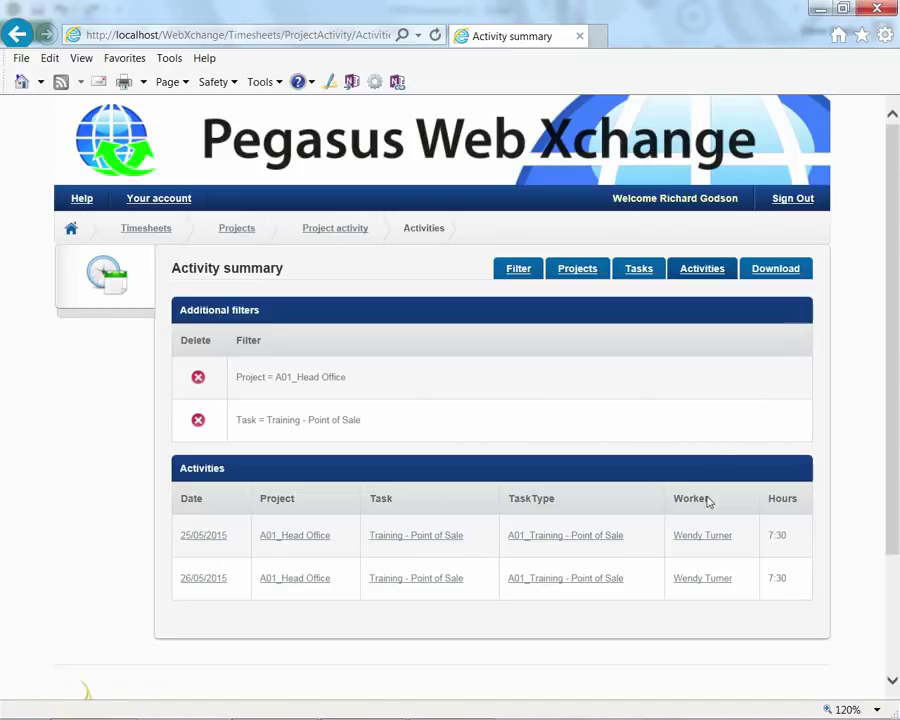
# Narrow the activity summary to the listed worker and to the date 25/05/2015
pyautogui.click(705, 540)
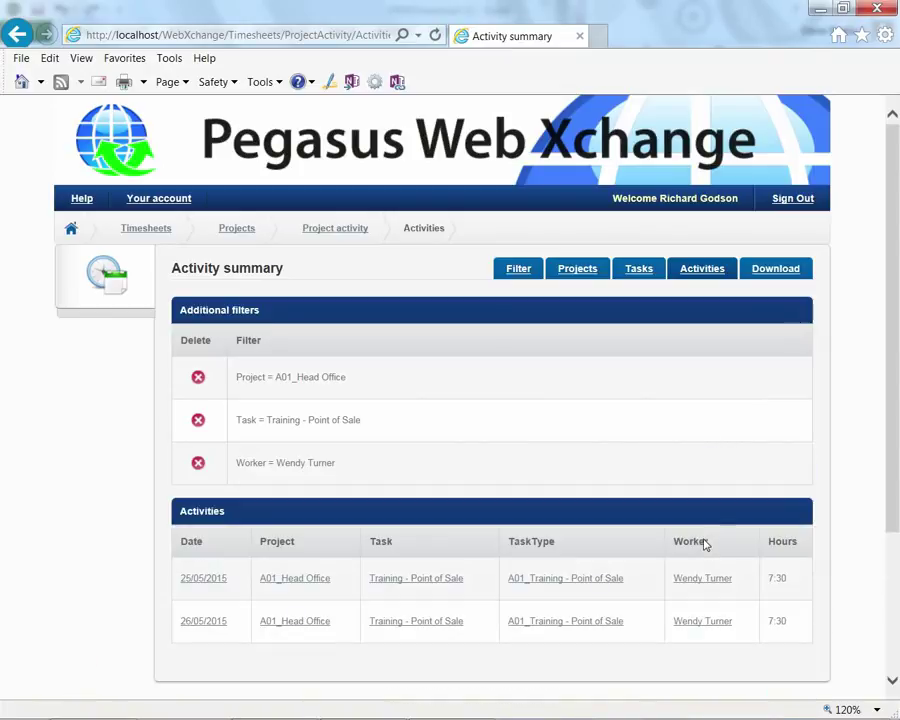
pyautogui.click(203, 580)
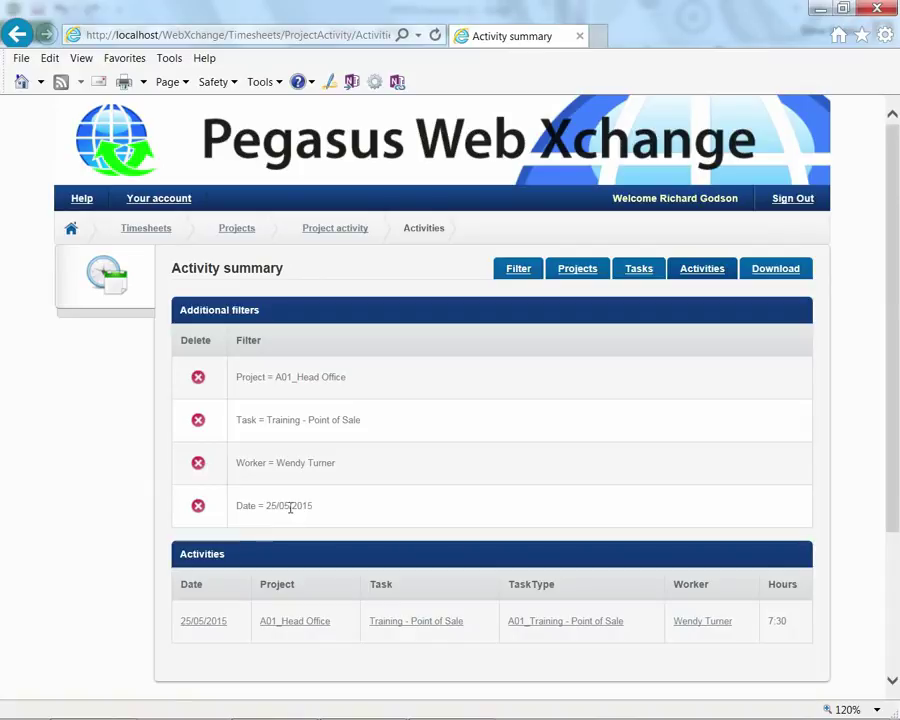
# Remove the date, task and project filters from the activity summary, leaving only the worker filter
pyautogui.click(198, 506)
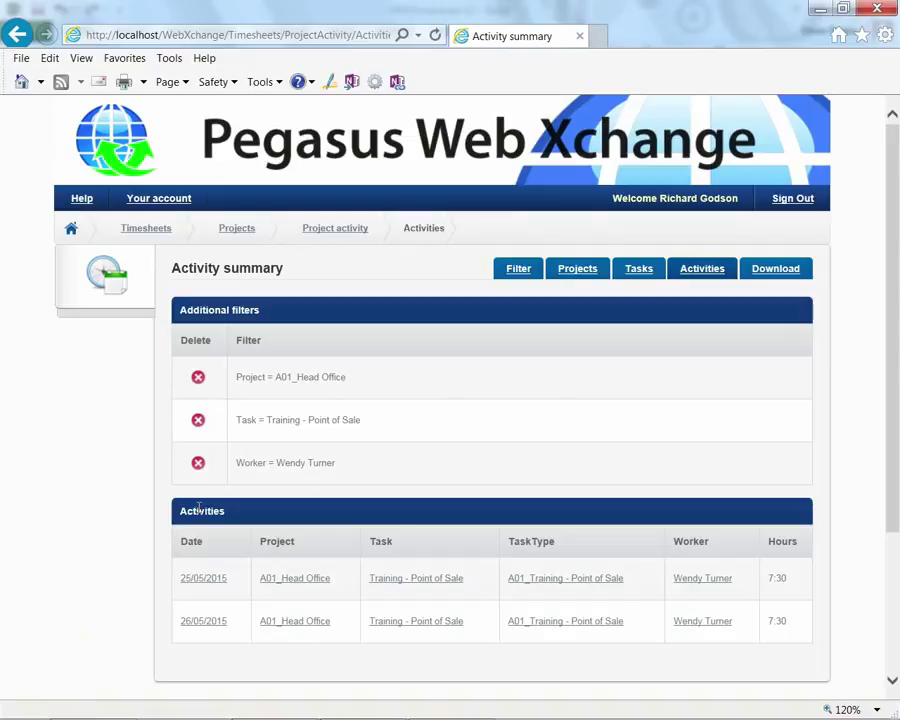
pyautogui.click(198, 421)
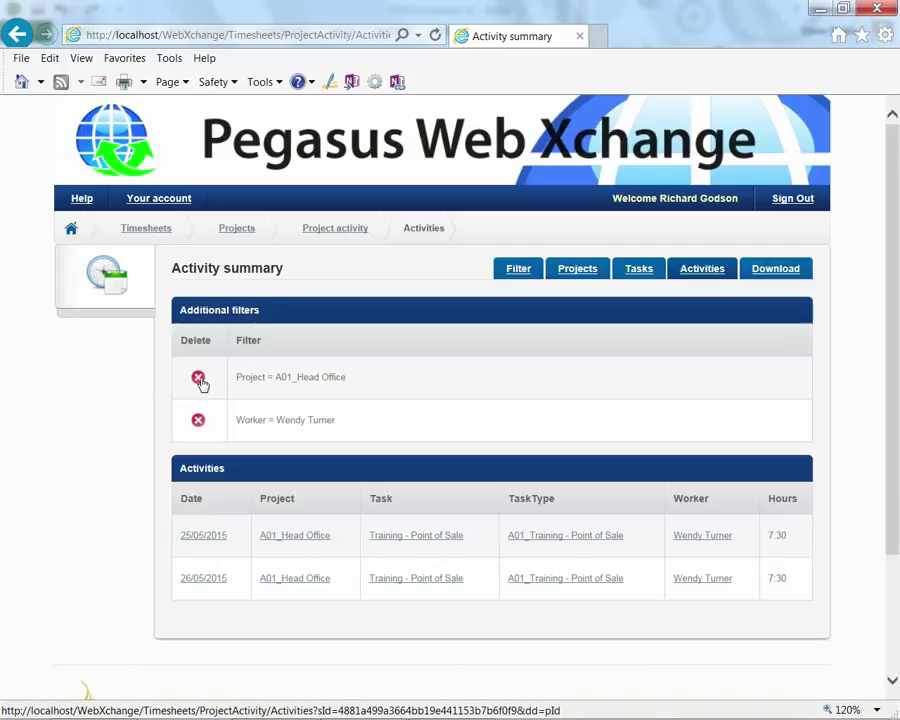
pyautogui.click(199, 378)
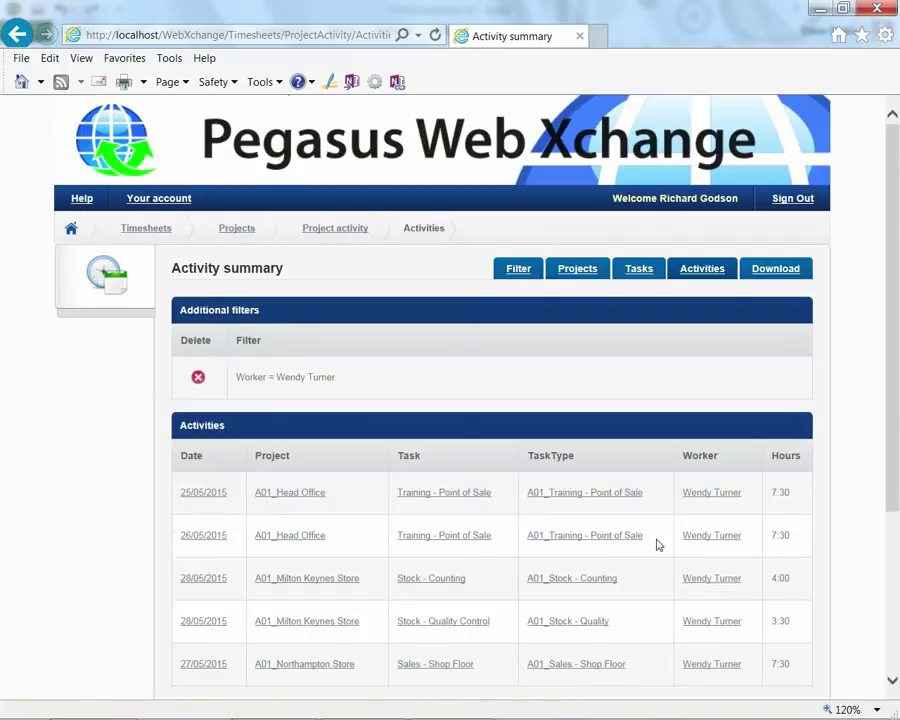
pyautogui.scroll(-2, 657, 545)
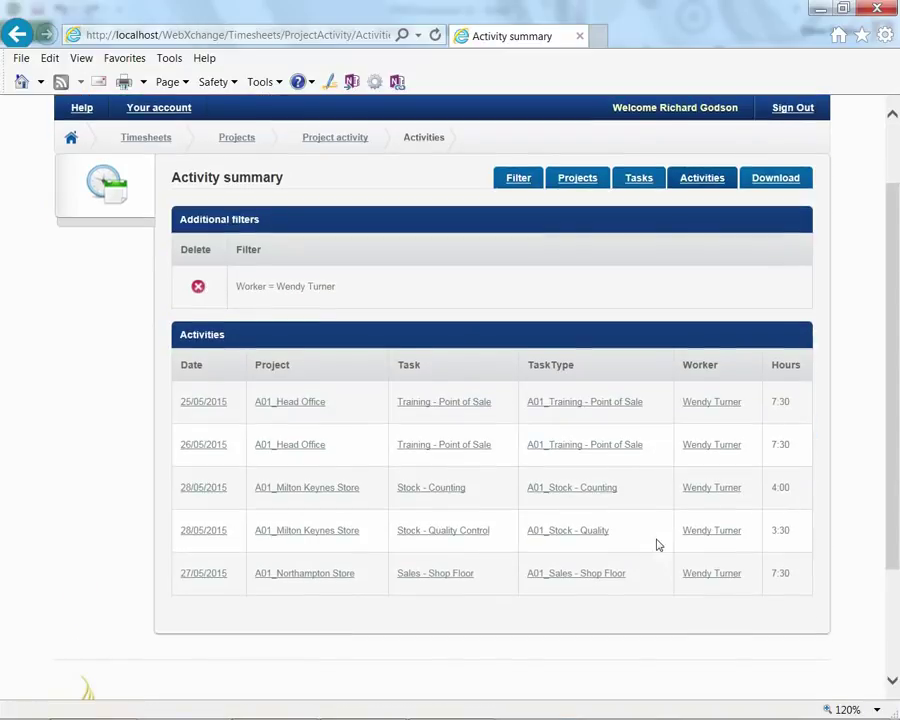
# Download the filtered Activities results as PWXDownload and open the CSV file in Excel
pyautogui.click(774, 180)
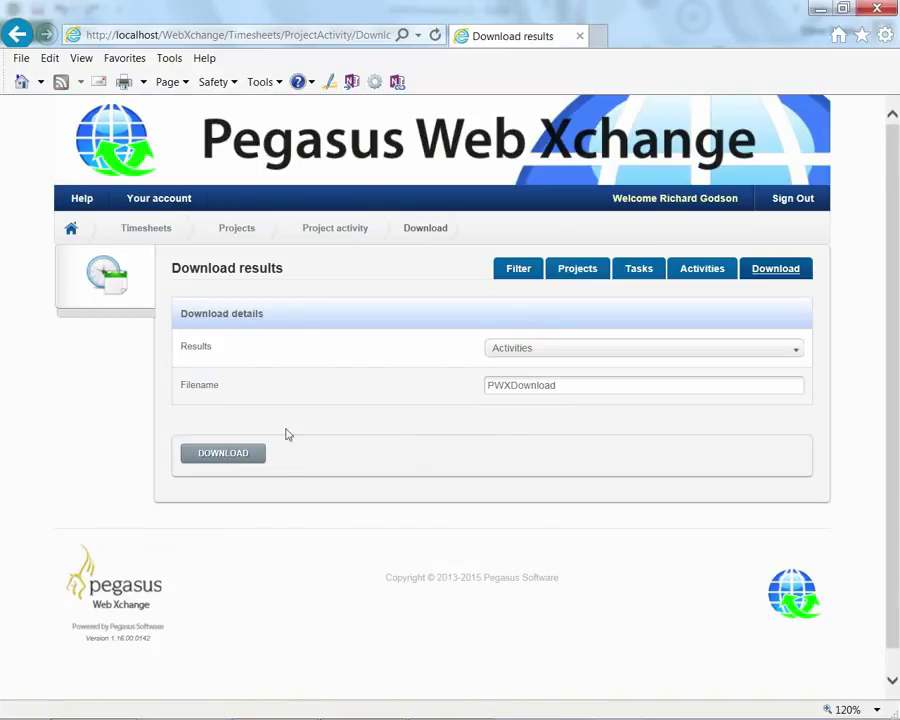
pyautogui.click(239, 455)
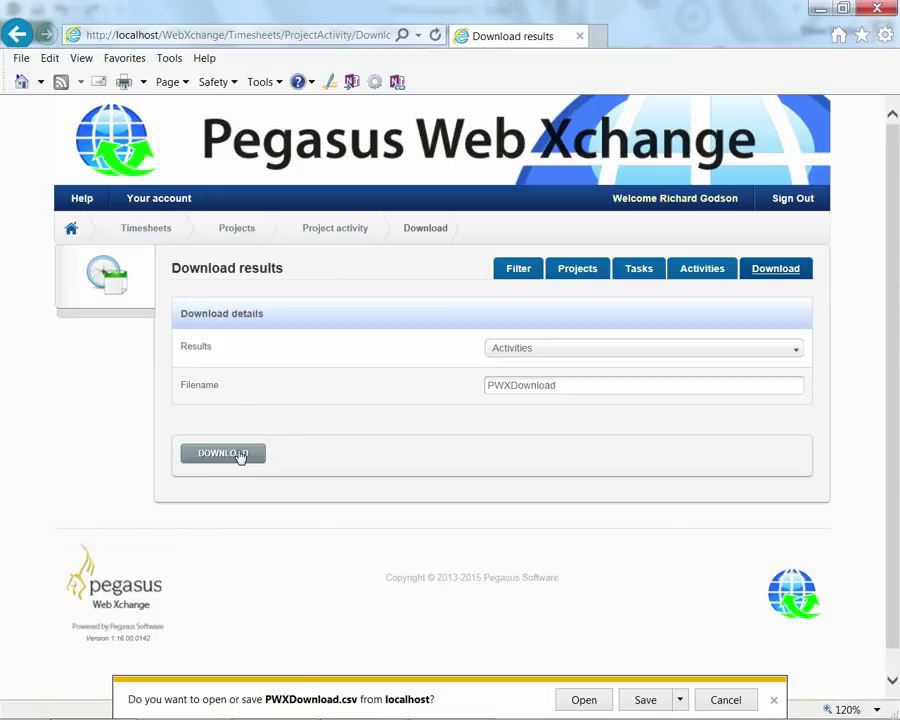
pyautogui.click(575, 698)
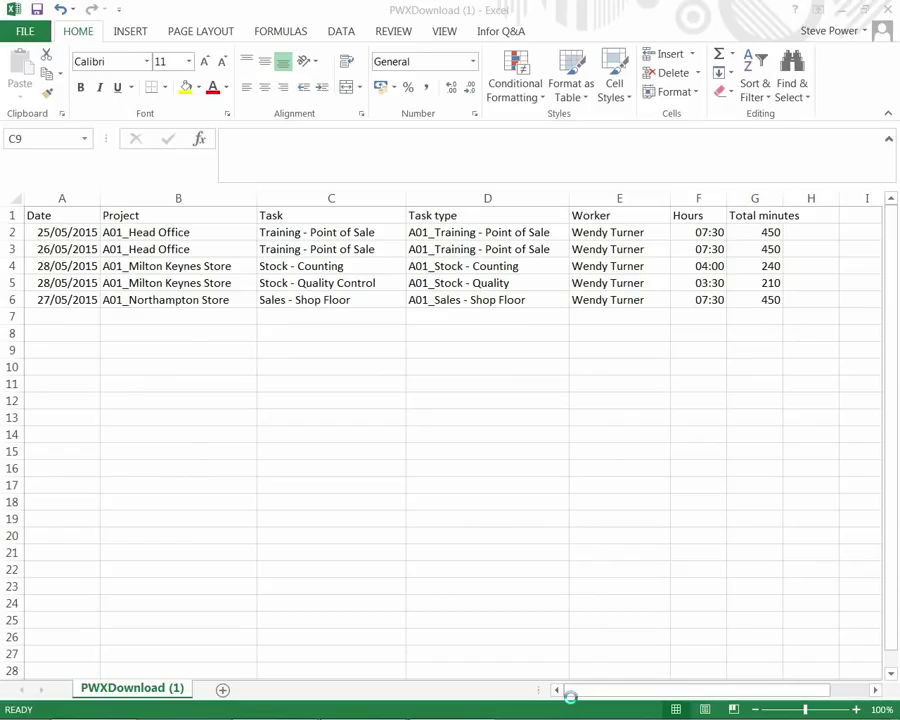